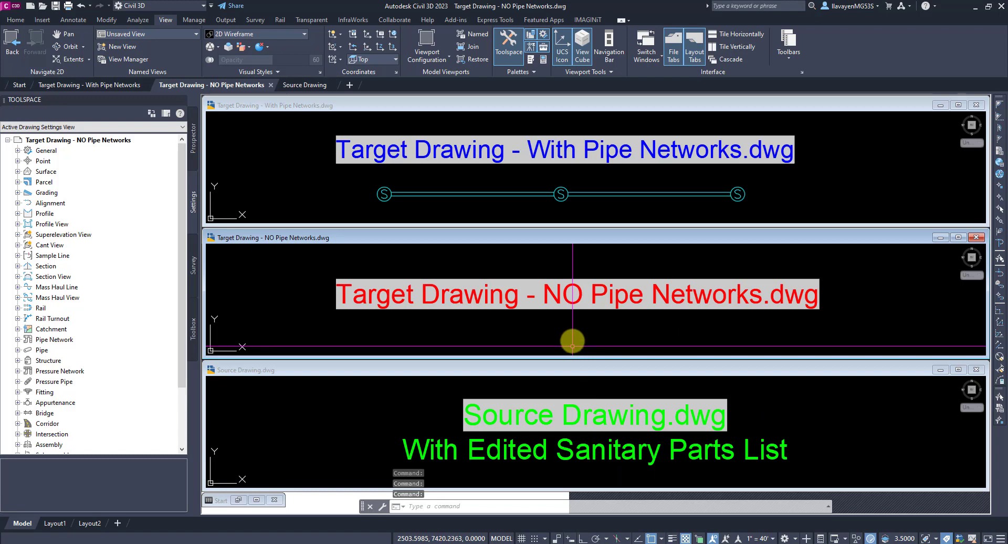
Step: Open the Sanitary Sewer network parts list in Source Drawing.dwg for editing and show its structures
left_click(550, 209)
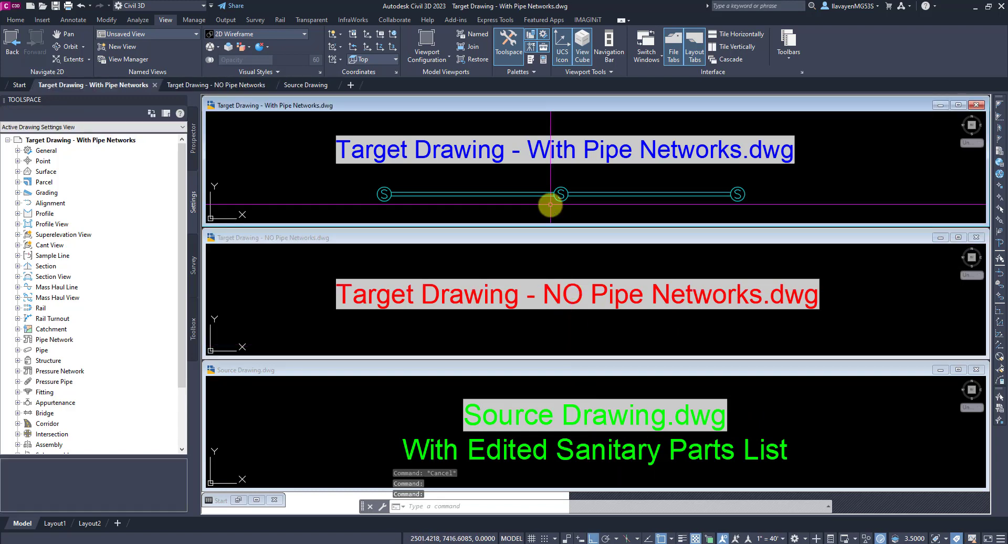
left_click(350, 411)
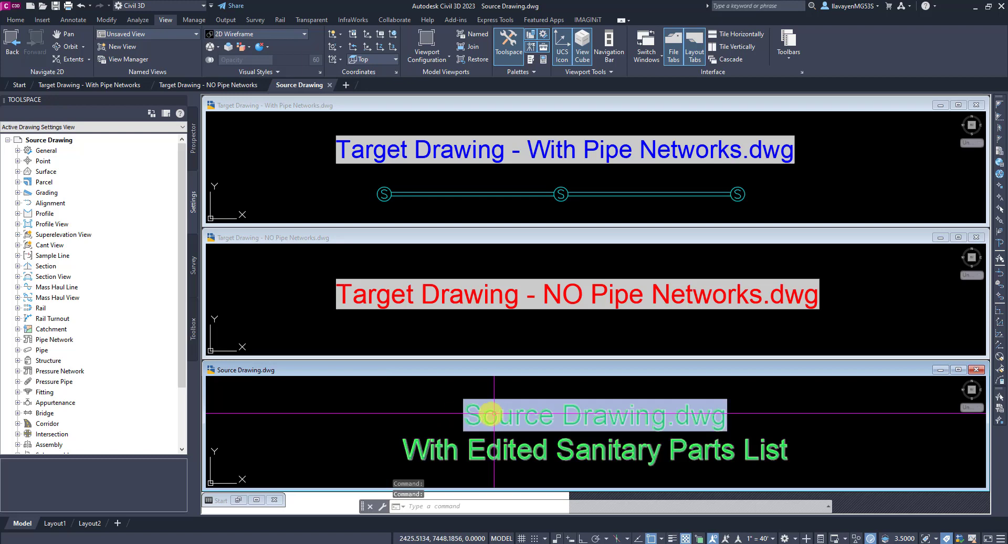
left_click(18, 340)
left_click(27, 350)
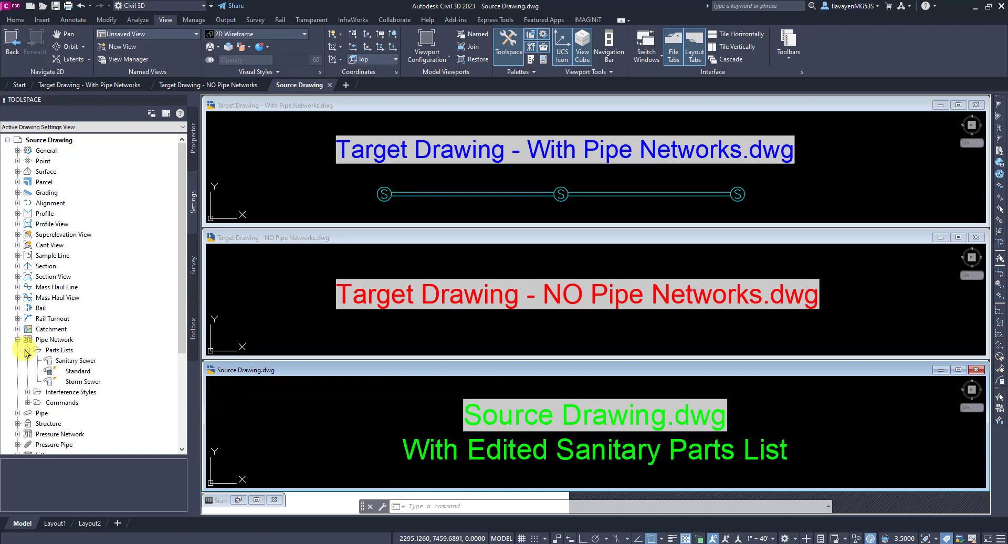
double_click(69, 361)
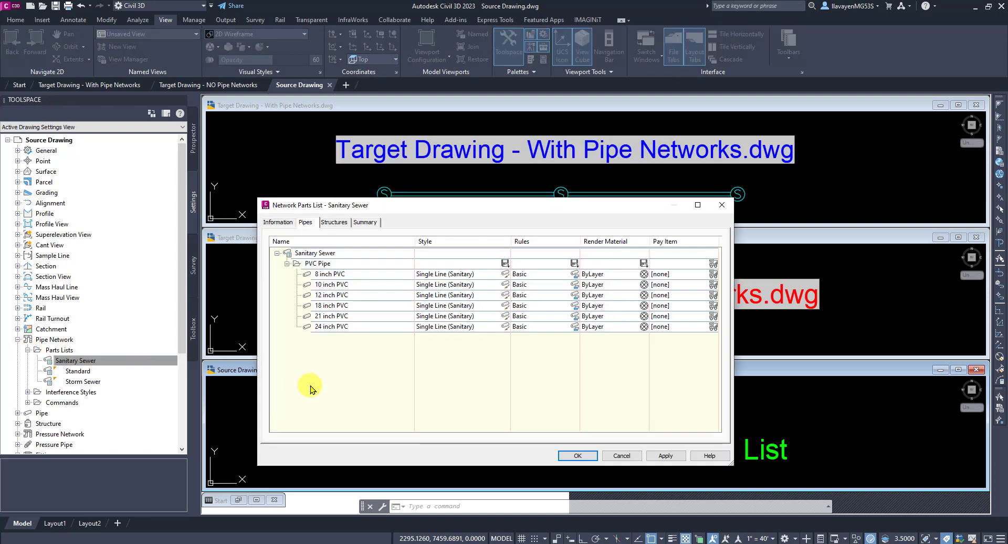
left_click(334, 222)
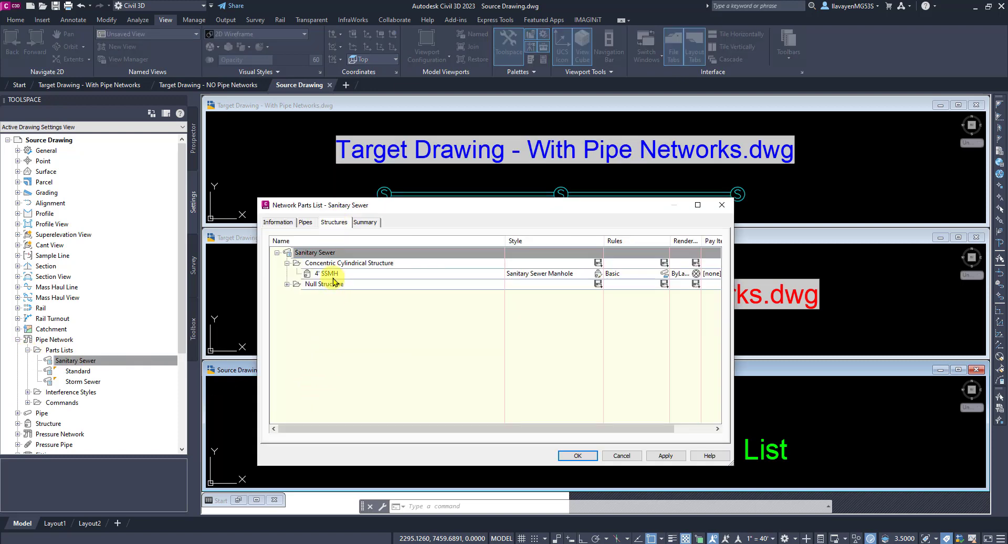
Step: Add a part size with a 60 inch inner structure diameter to the Concentric Cylindrical Structure family
left_click(361, 267)
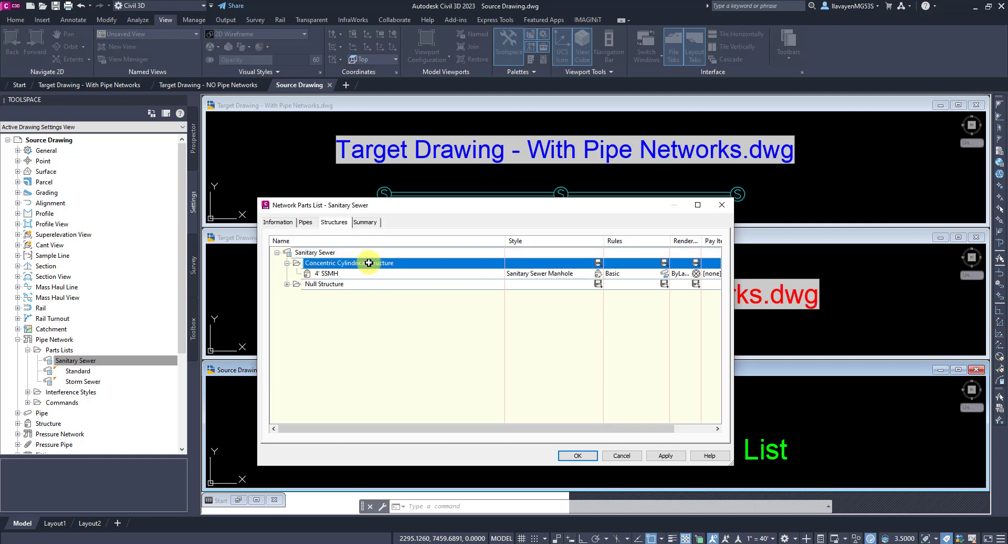
right_click(361, 267)
left_click(470, 269)
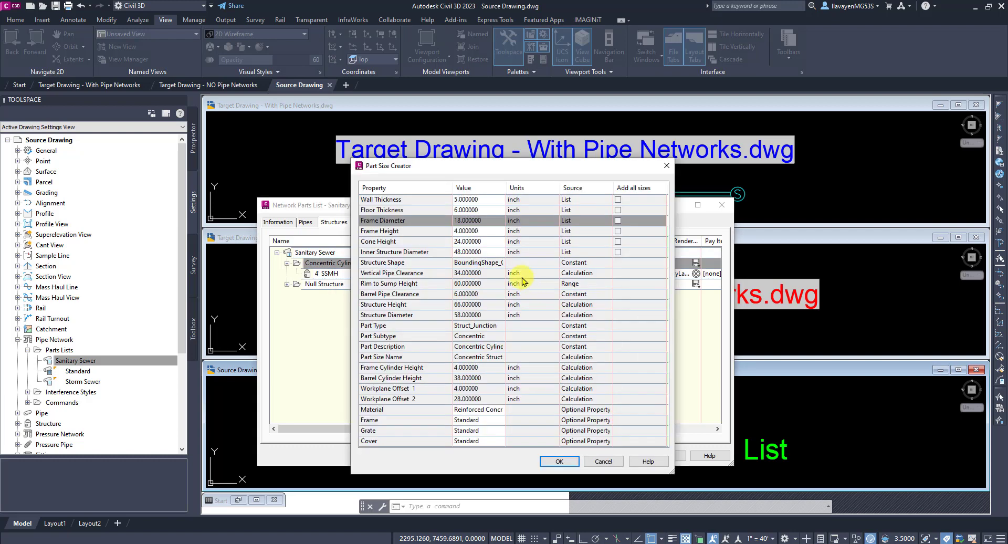
left_click(488, 253)
left_click(494, 254)
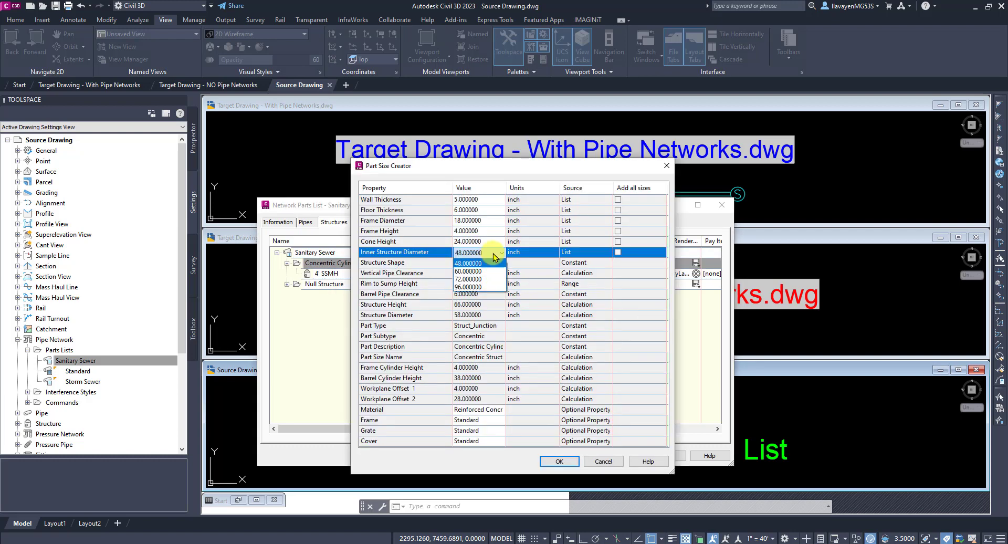
left_click(468, 271)
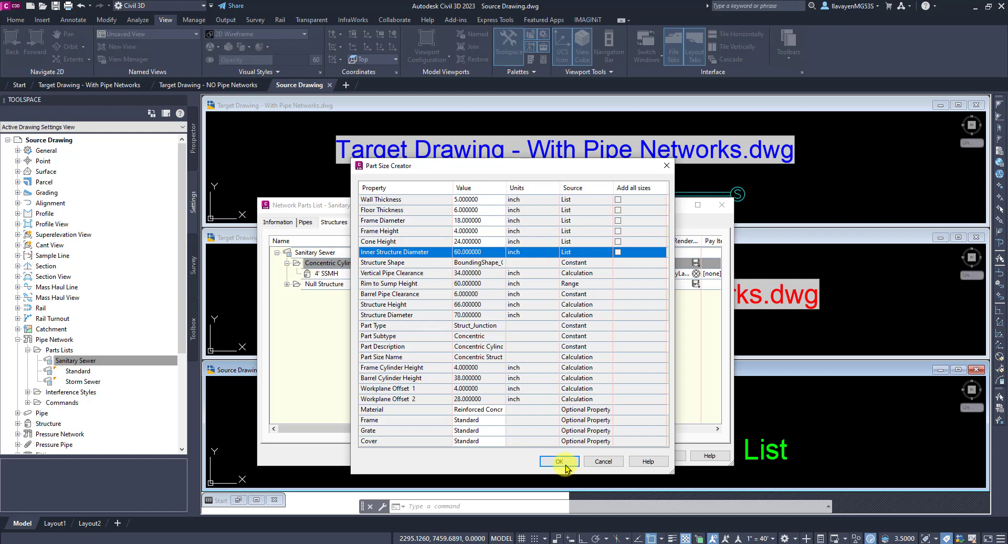
left_click(559, 461)
Step: Rename the newly added concentric structure size as 5' SSMH
left_click(383, 284)
left_click(382, 285)
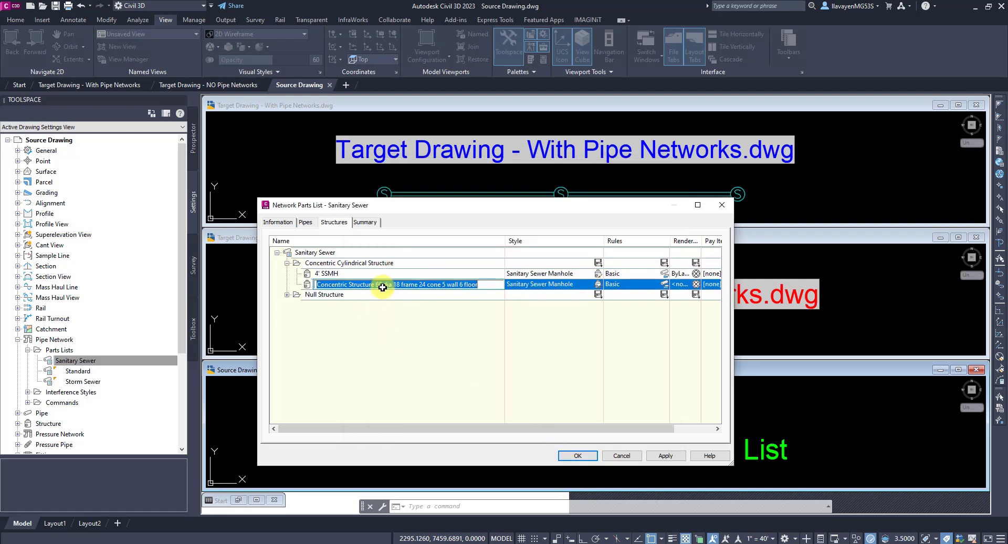
type("5' SSMH")
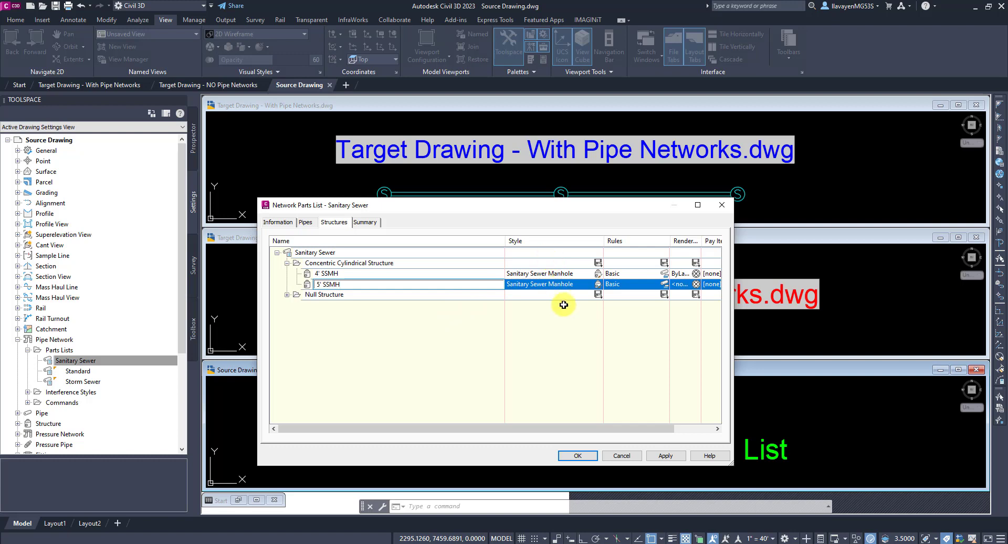
left_click(477, 356)
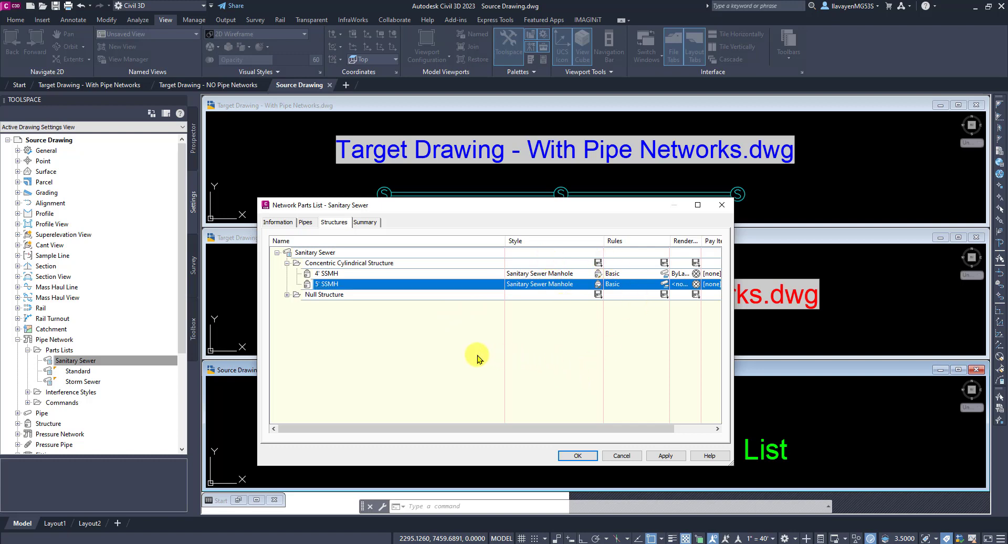
Step: Add the circular Concrete Pipe part family to the pipes of the Sanitary Sewer parts list
left_click(306, 226)
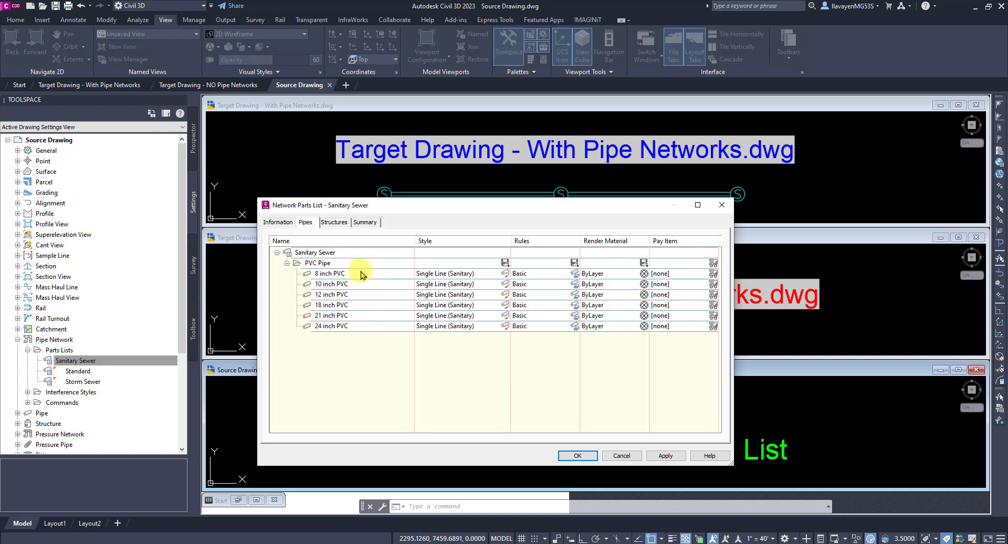
left_click(363, 254)
right_click(362, 254)
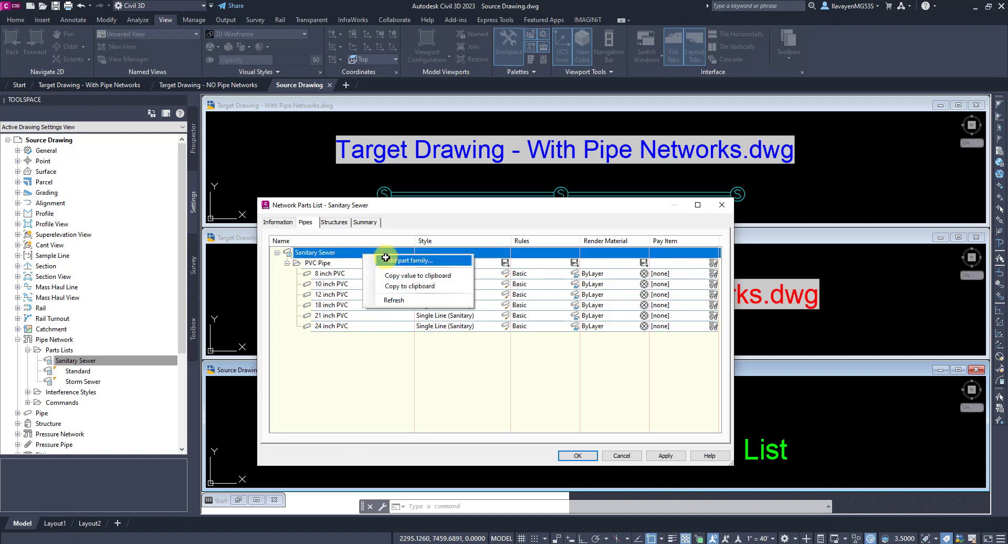
left_click(387, 258)
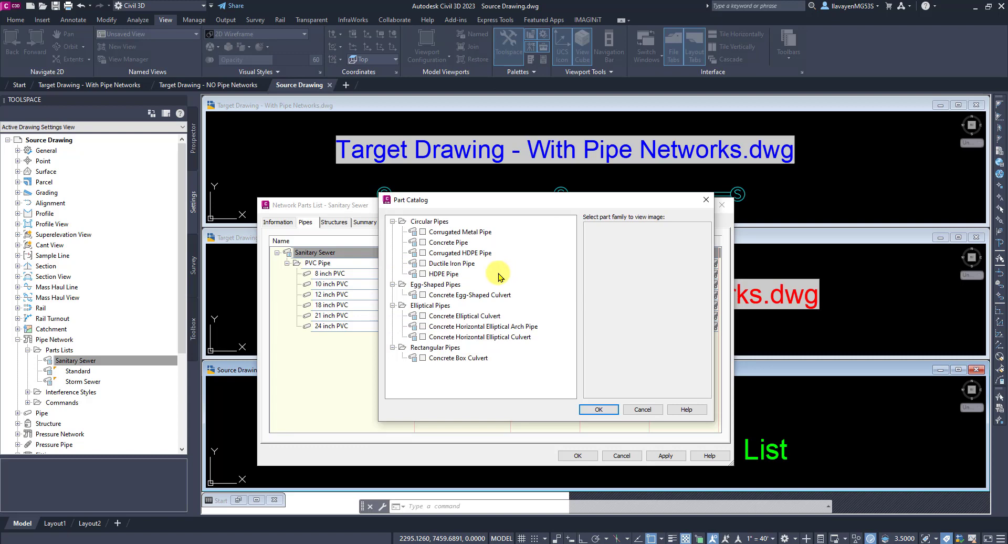
left_click(422, 242)
left_click(599, 409)
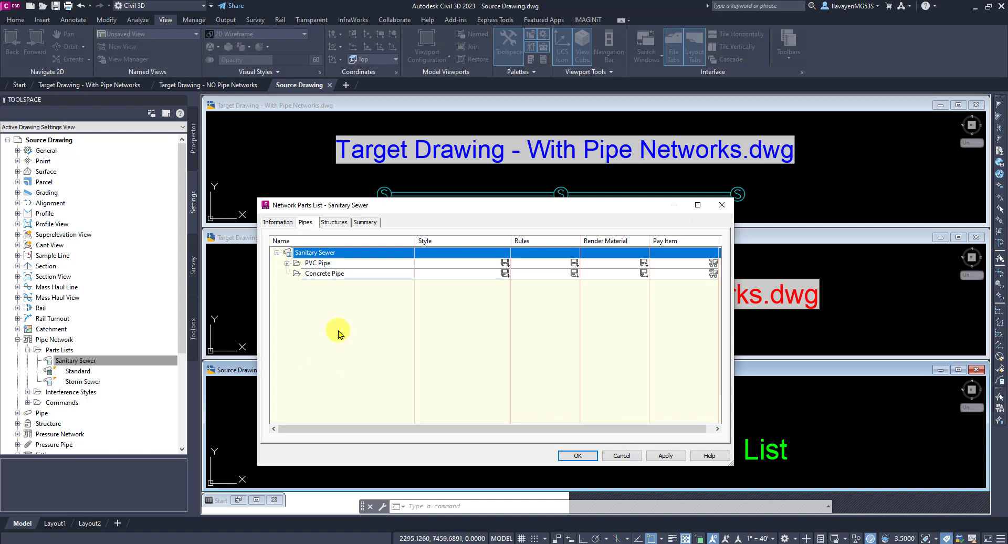
Step: Add the 12 inch size to the Concrete Pipe family, then save the source drawing with the edited parts list
right_click(361, 274)
left_click(411, 280)
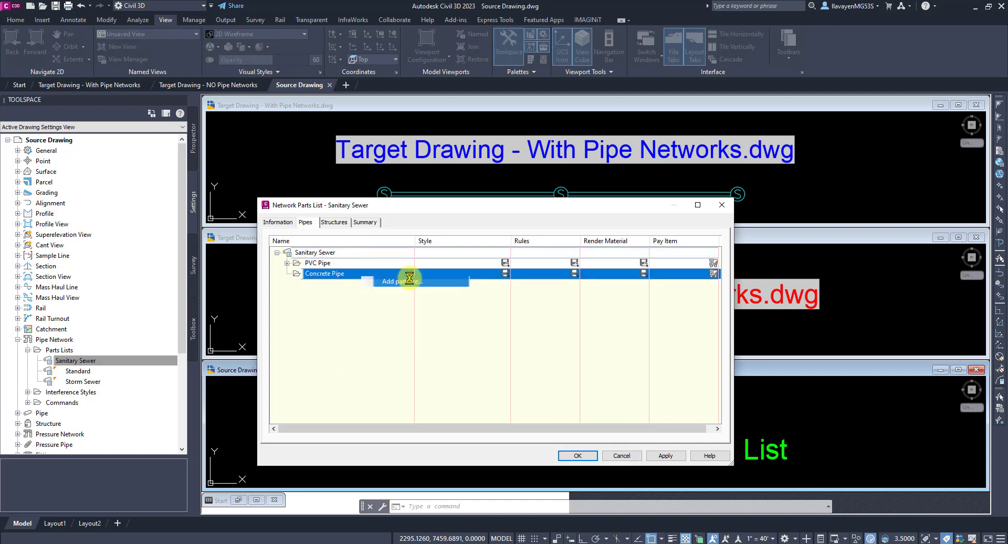
left_click(562, 462)
left_click(287, 274)
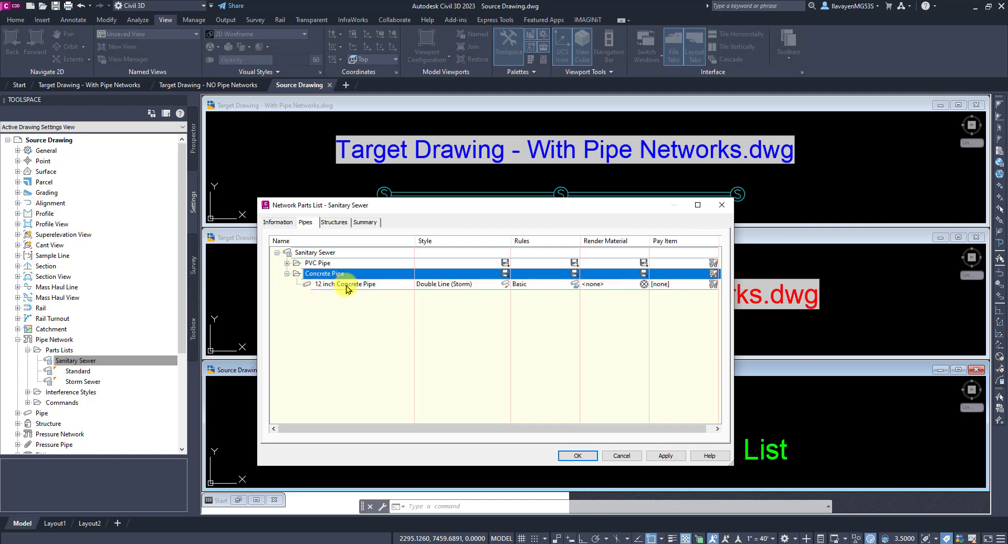
left_click(347, 284)
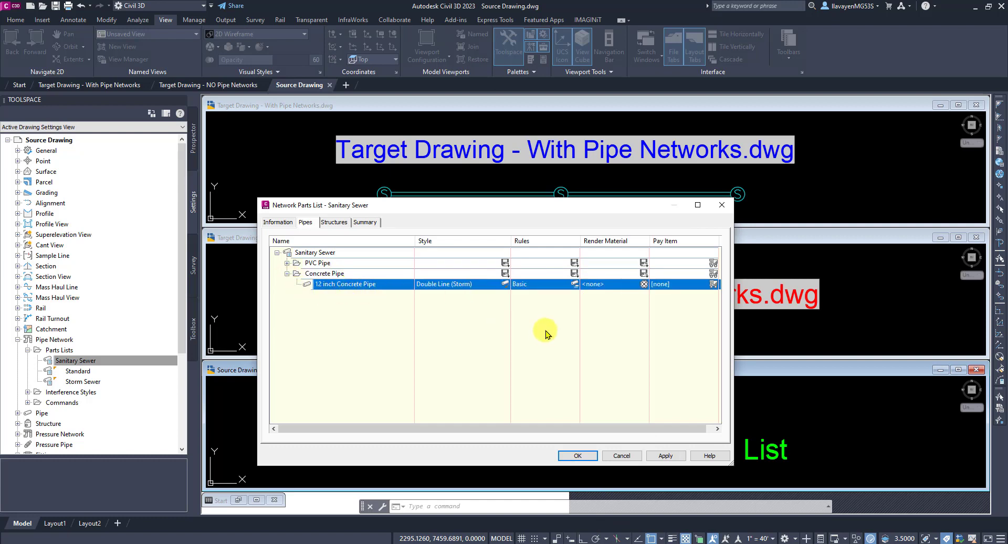
left_click(573, 456)
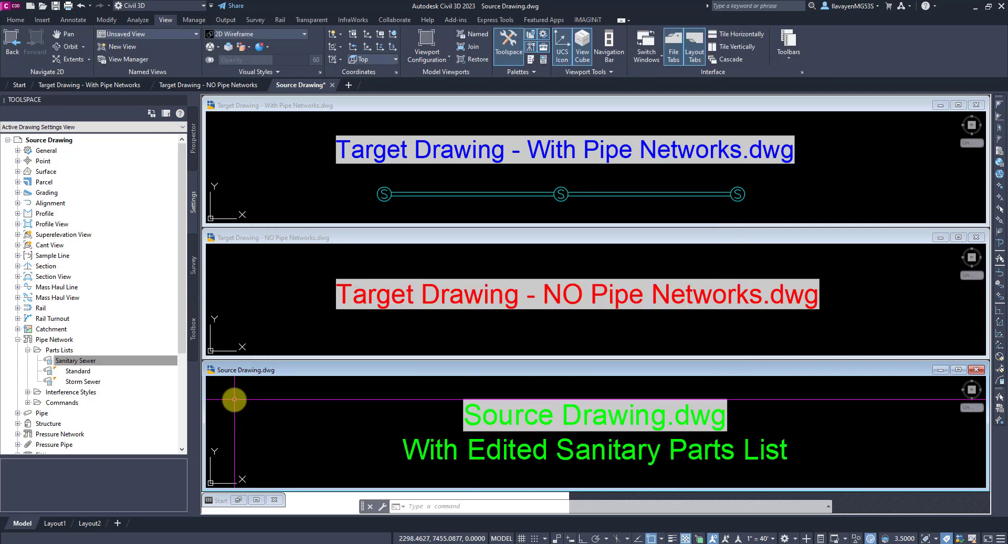
left_click(55, 5)
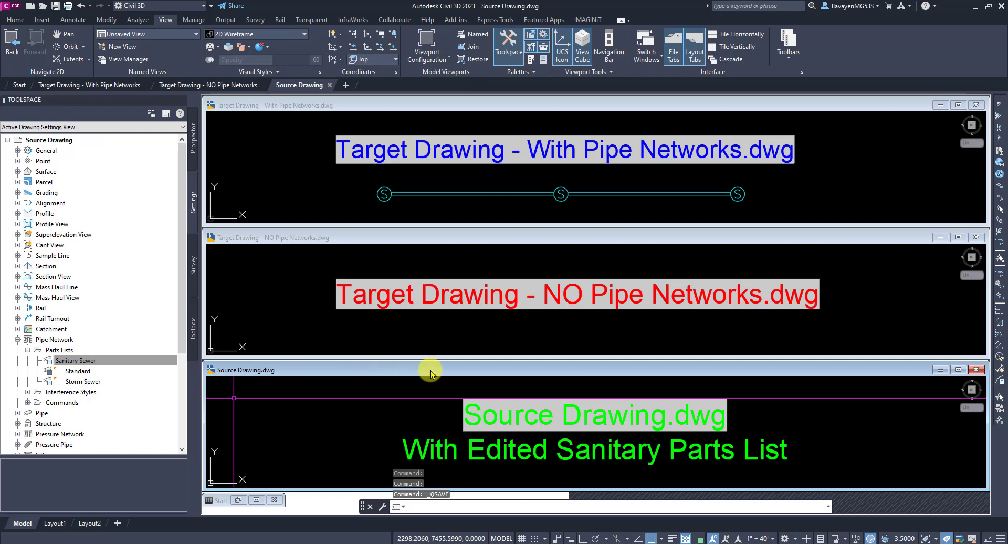
Step: Examine the pipes and structures of the Sanitary Sewer parts list in Target Drawing - NO Pipe Networks.dwg, leaving it unedited
left_click(460, 328)
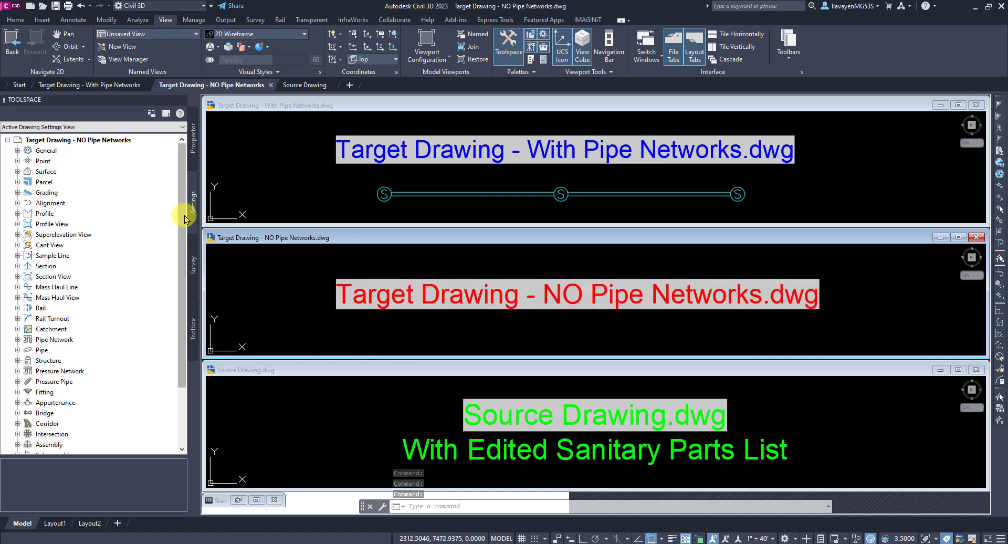
left_click(19, 340)
left_click(27, 350)
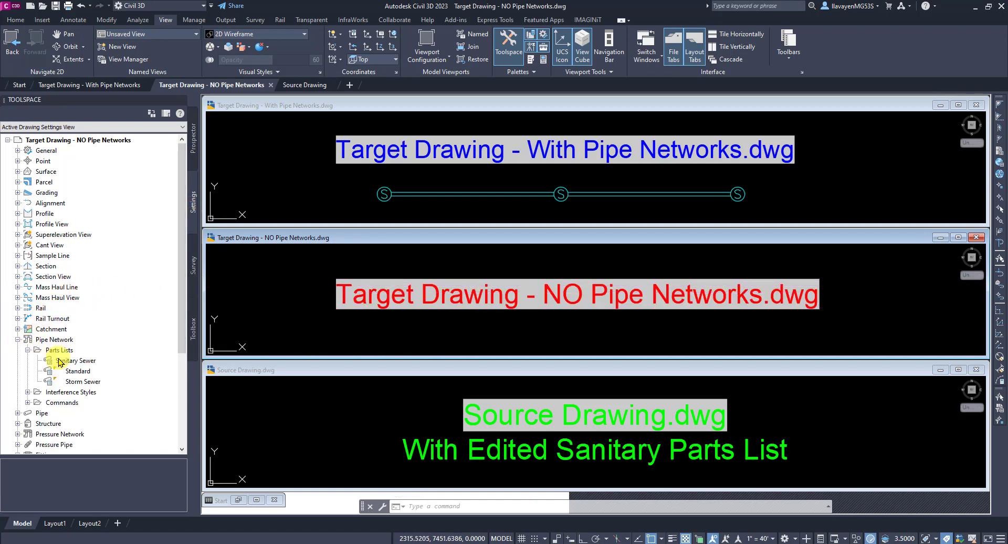
double_click(74, 360)
left_click(287, 263)
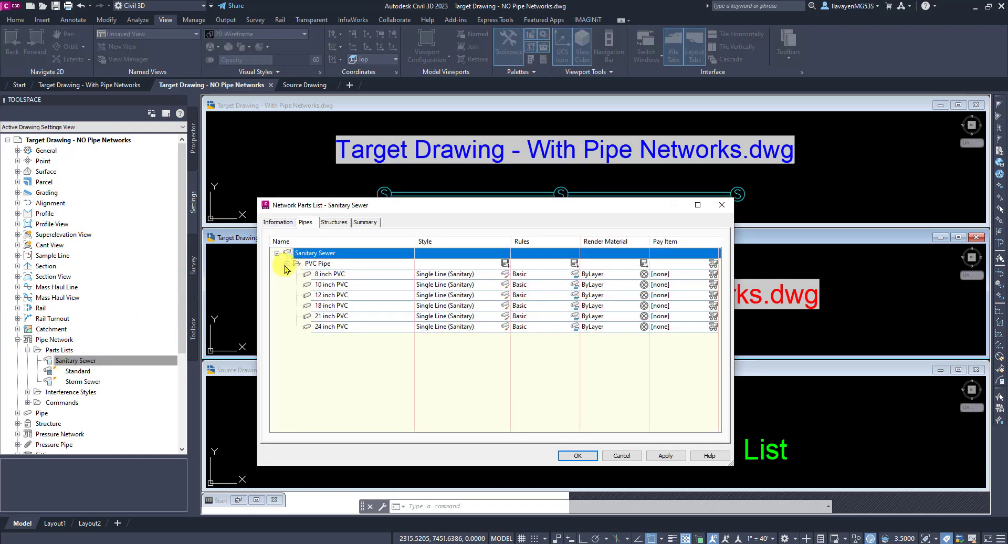
left_click(326, 223)
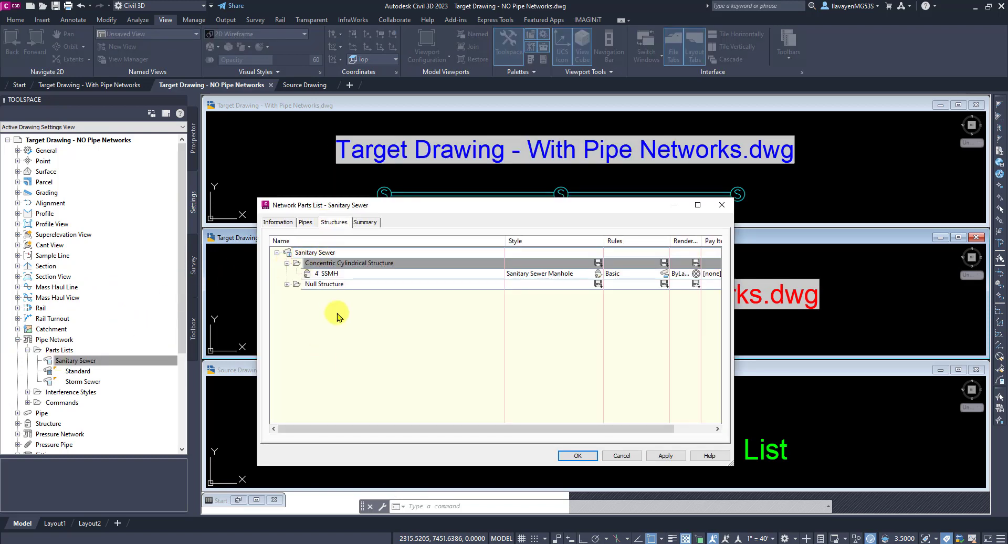
left_click(636, 456)
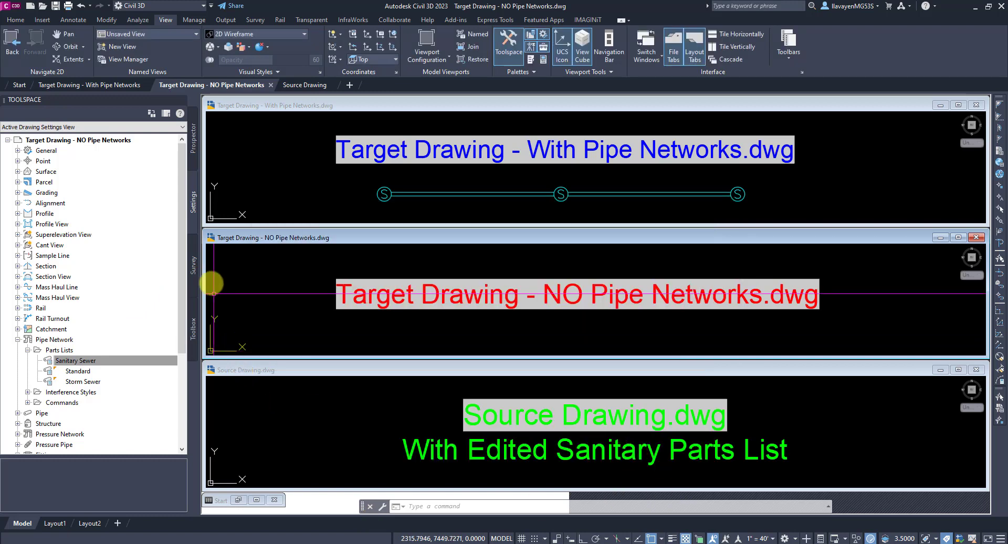
Step: Copy the Sanitary Sewer parts list from Source Drawing.dwg into Target Drawing - NO Pipe Networks.dwg, overwriting the duplicate item
left_click(239, 412)
key("ctrl+s")
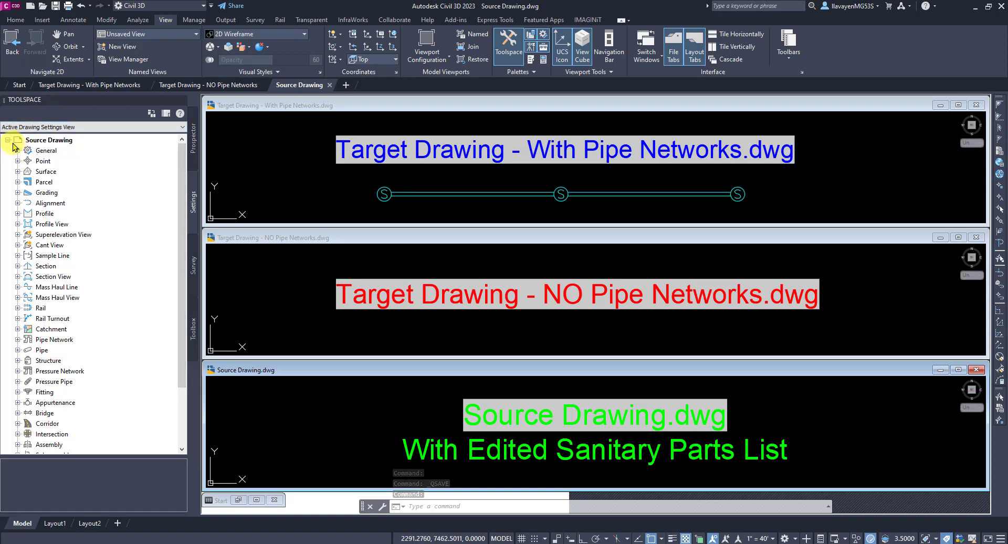
left_click(17, 340)
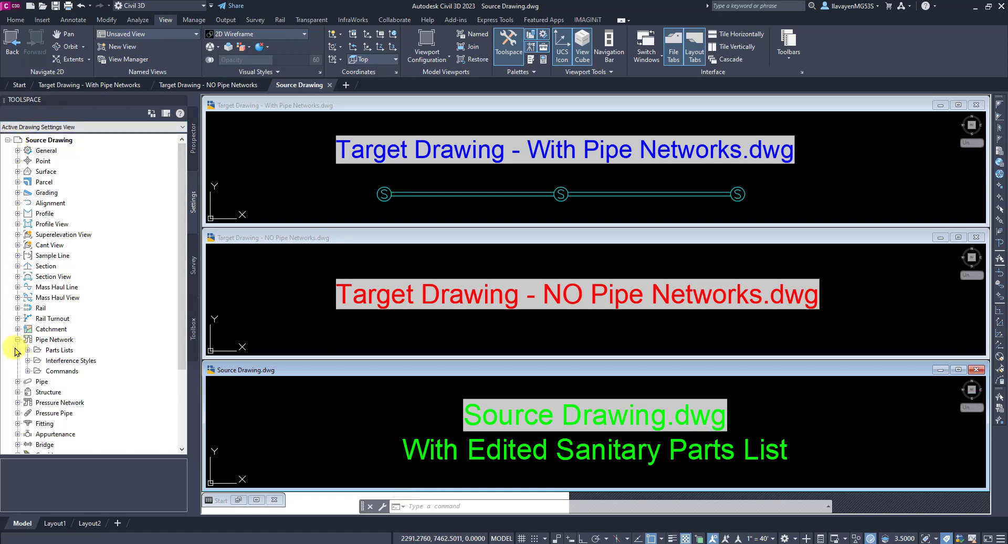
left_click(27, 351)
left_click(76, 360)
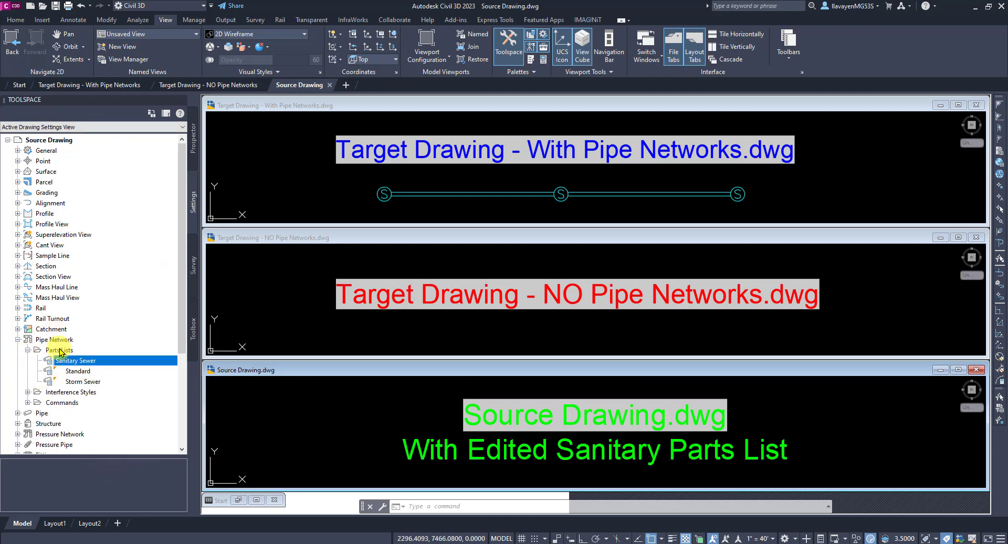
mouse_move(76, 362)
left_mouse_down()
mouse_move(131, 367)
mouse_move(261, 316)
left_mouse_up()
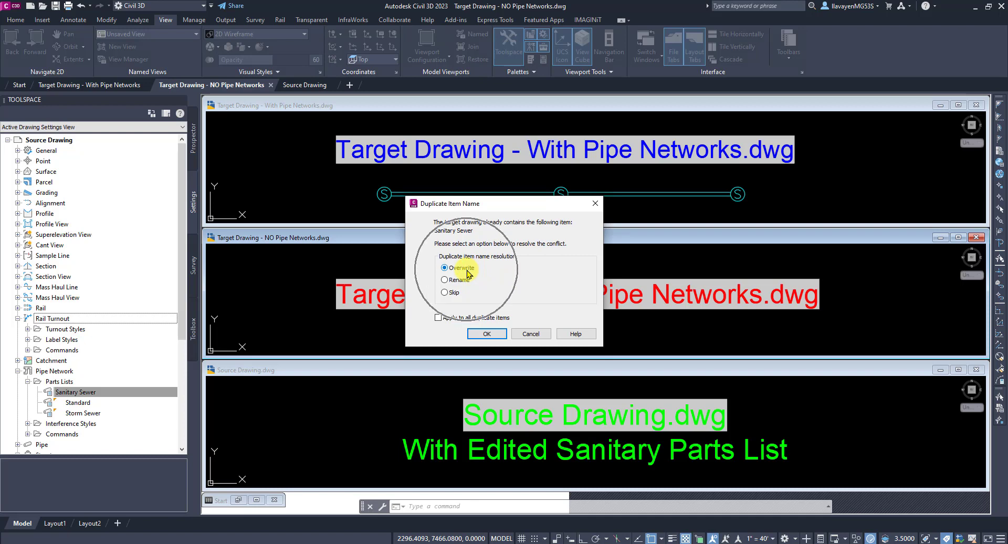
left_click(483, 335)
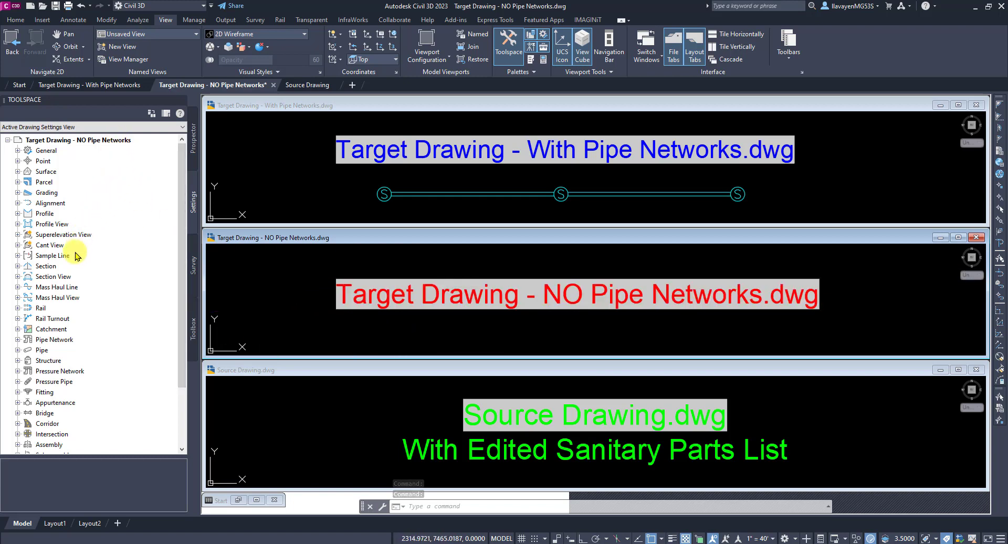
Step: Check the copied Sanitary Sewer parts list in the NO Pipe Networks target drawing, including its structures and Concrete Pipe sizes
left_click(251, 288)
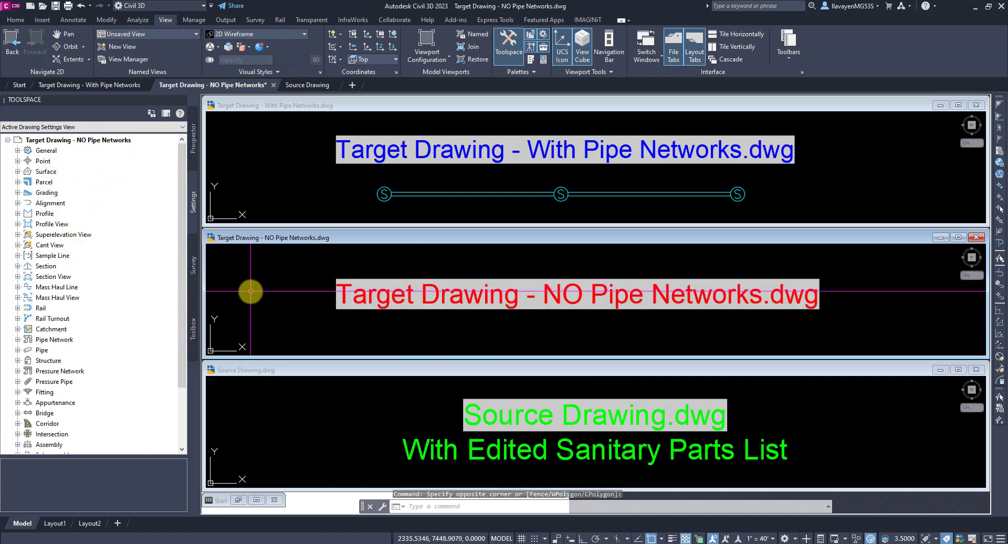
left_click(17, 340)
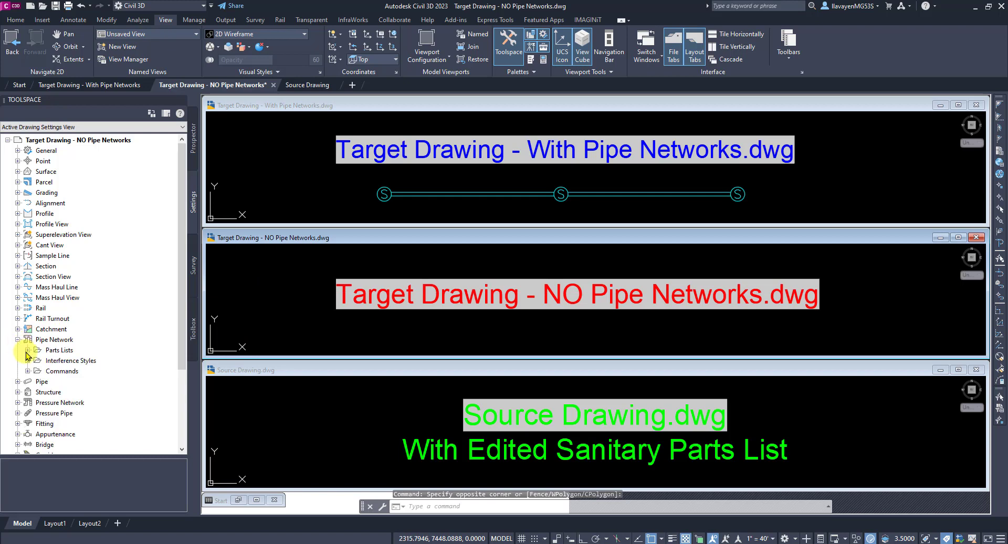
left_click(27, 350)
double_click(48, 363)
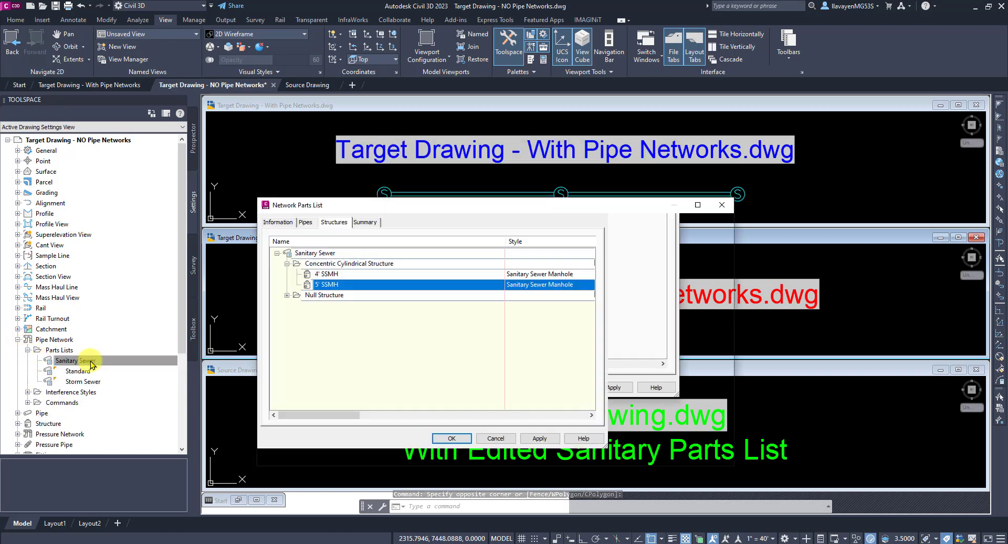
left_click(305, 221)
left_click(287, 273)
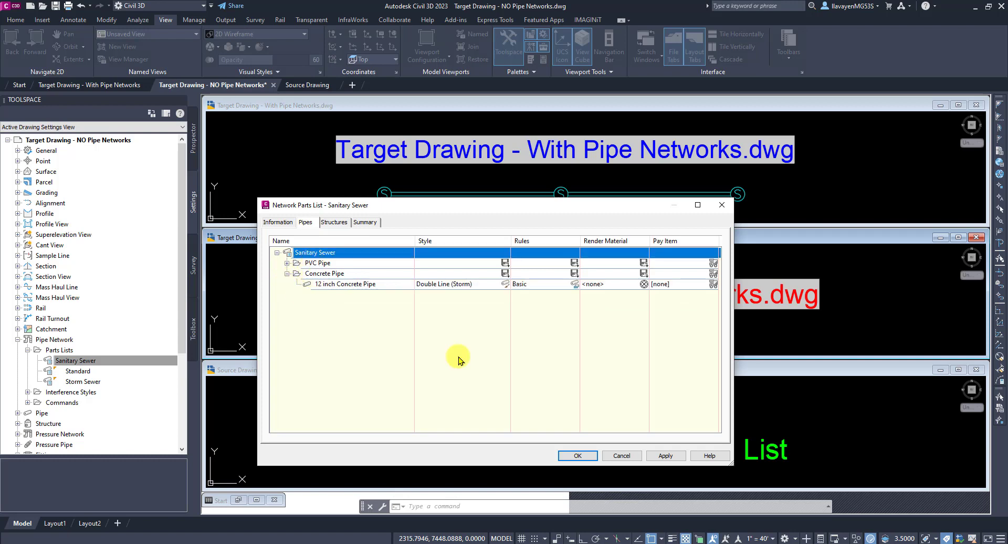
Step: Close the parts list without changes, switch the Toolspace settings to Master View and collapse the drawing trees
left_click(615, 456)
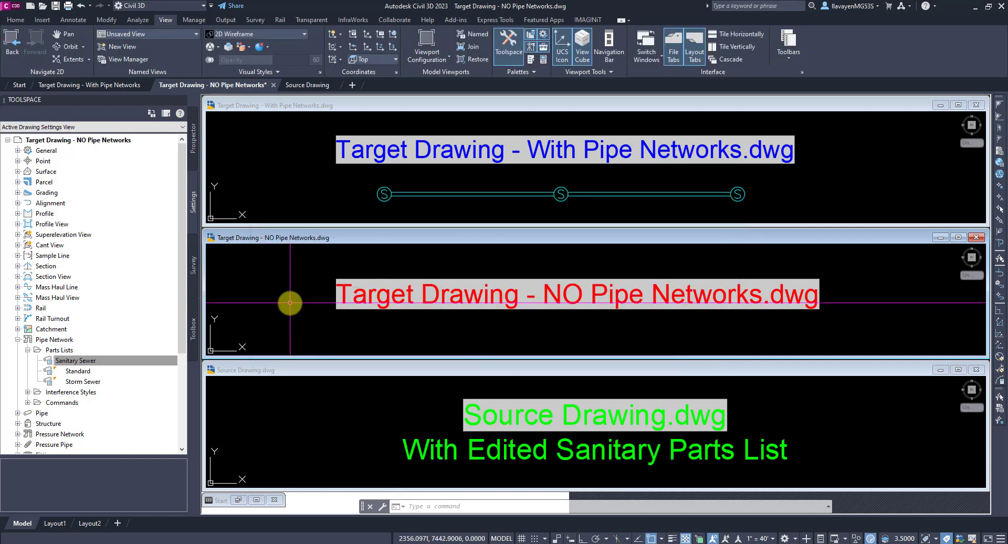
left_click(95, 127)
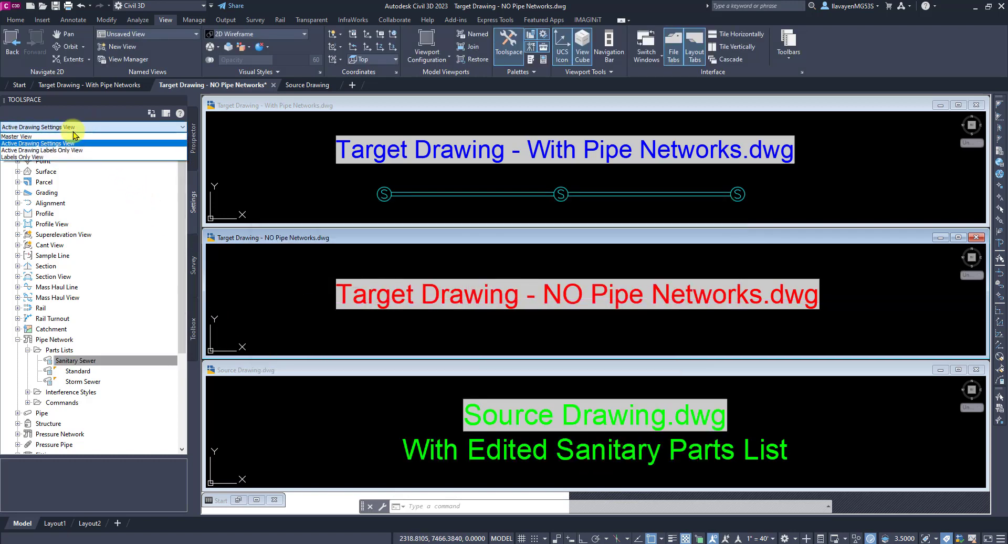
left_click(68, 136)
left_click(7, 141)
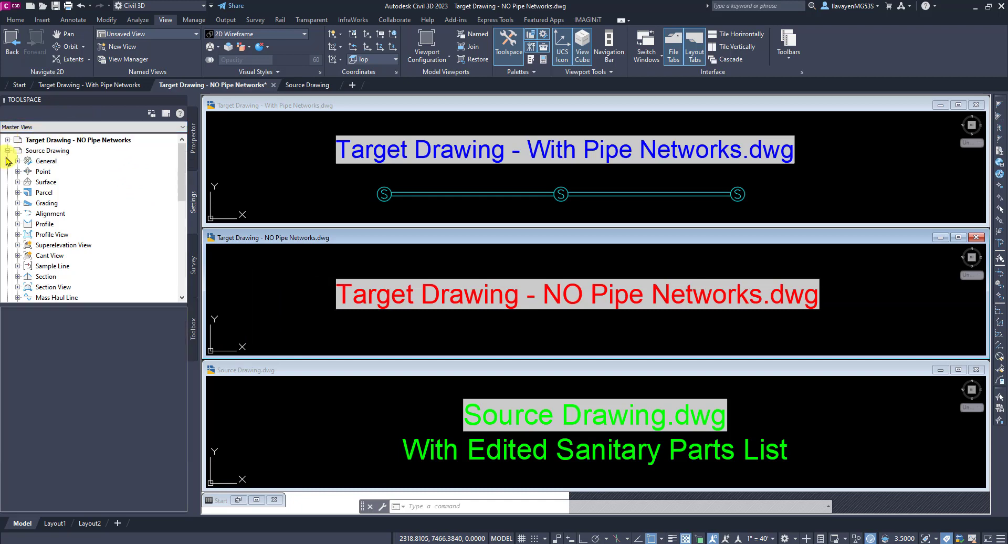
left_click(7, 151)
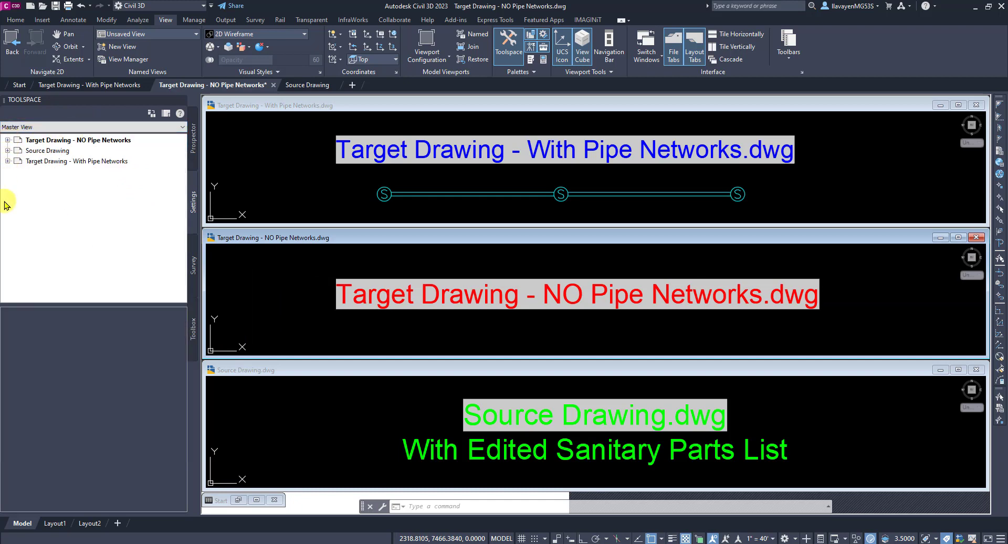
Step: Copy the Sanitary Sewer parts list from Source Drawing.dwg into Target Drawing - With Pipe Networks.dwg, overwriting the duplicate item
left_click(369, 421)
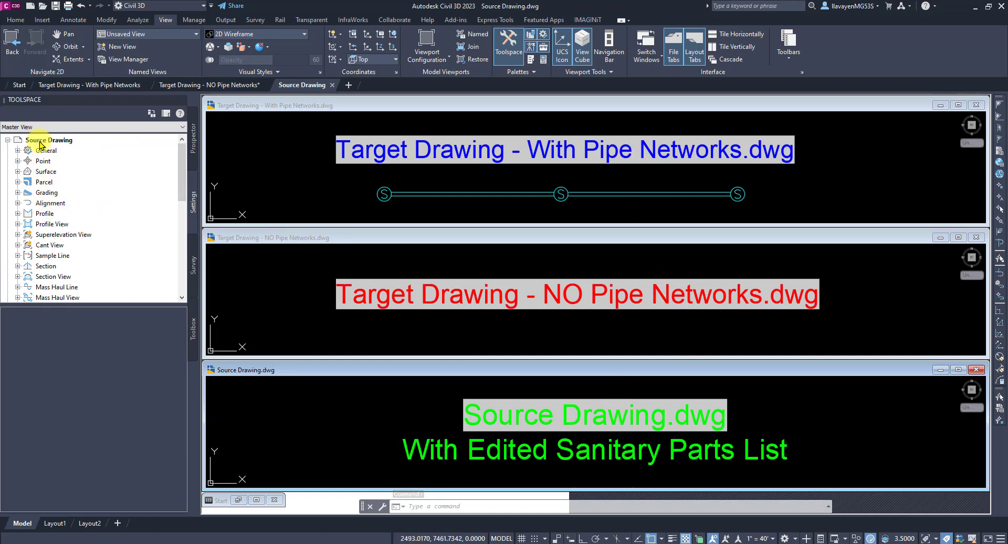
scroll(38, 257, "down", 3)
scroll(38, 258, "up", 3)
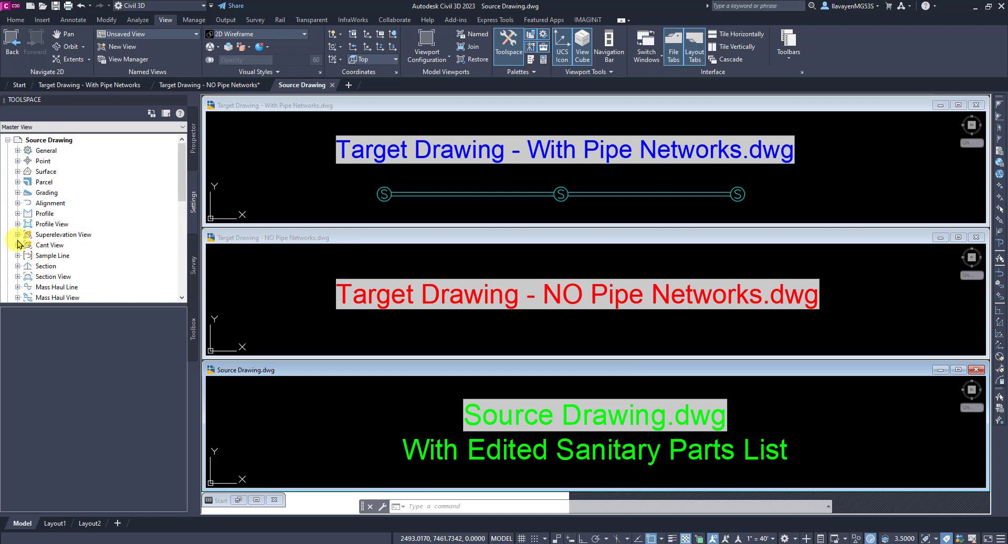
scroll(15, 242, "down", 6)
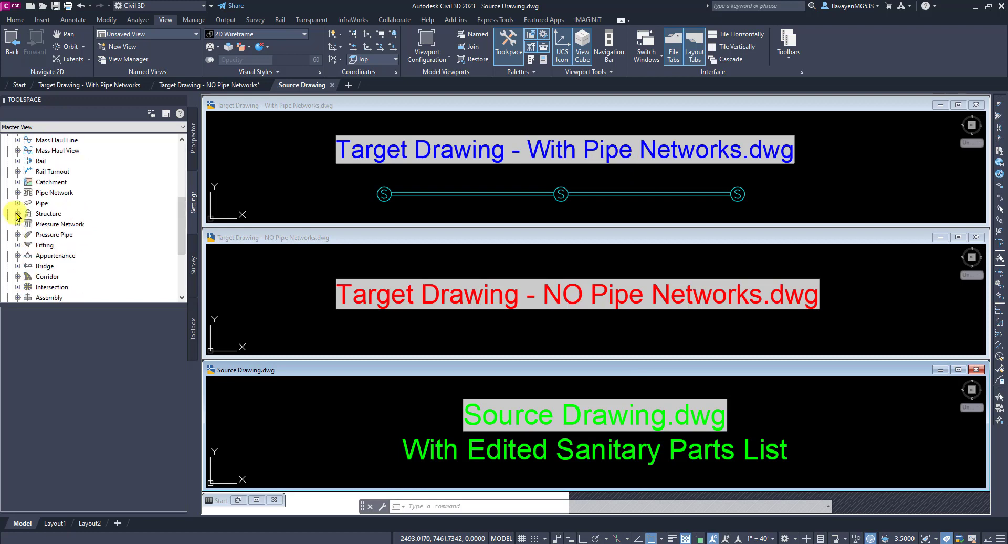
left_click(17, 192)
left_click(28, 203)
left_click(73, 214)
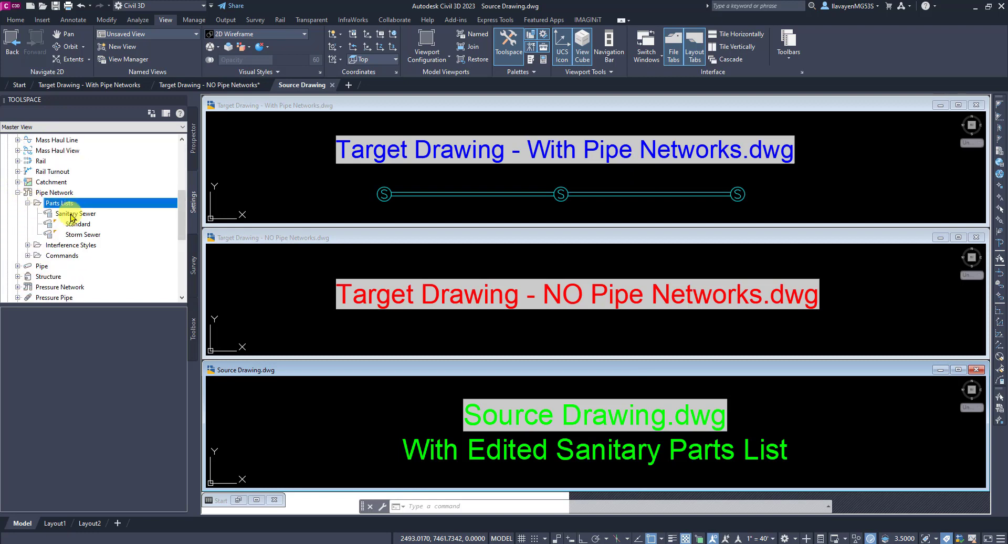
left_click_drag(92, 218, 315, 190)
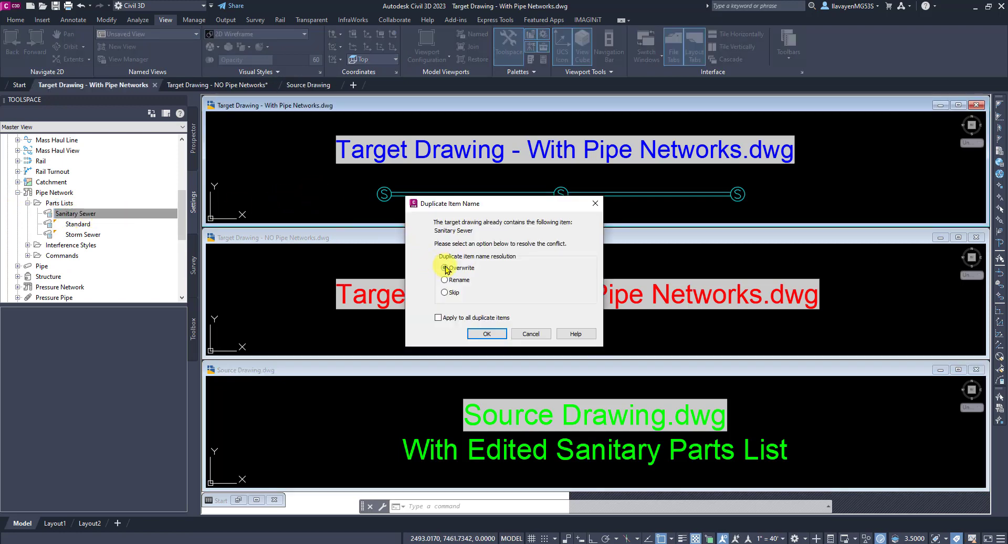
left_click(488, 334)
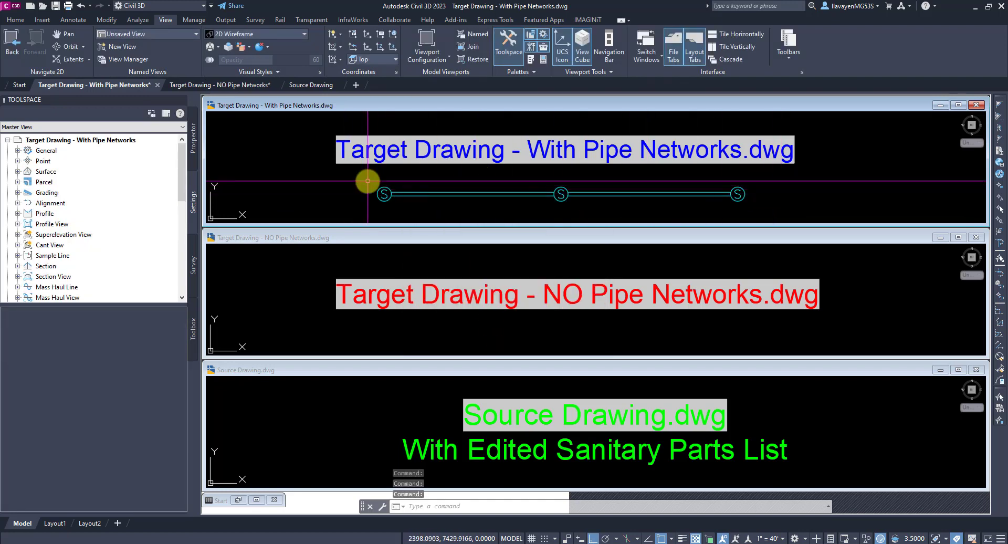
Step: Check the pipes and structures of the copied Sanitary Sewer parts list in Target Drawing - With Pipe Networks.dwg, leaving it unedited
left_click(236, 158)
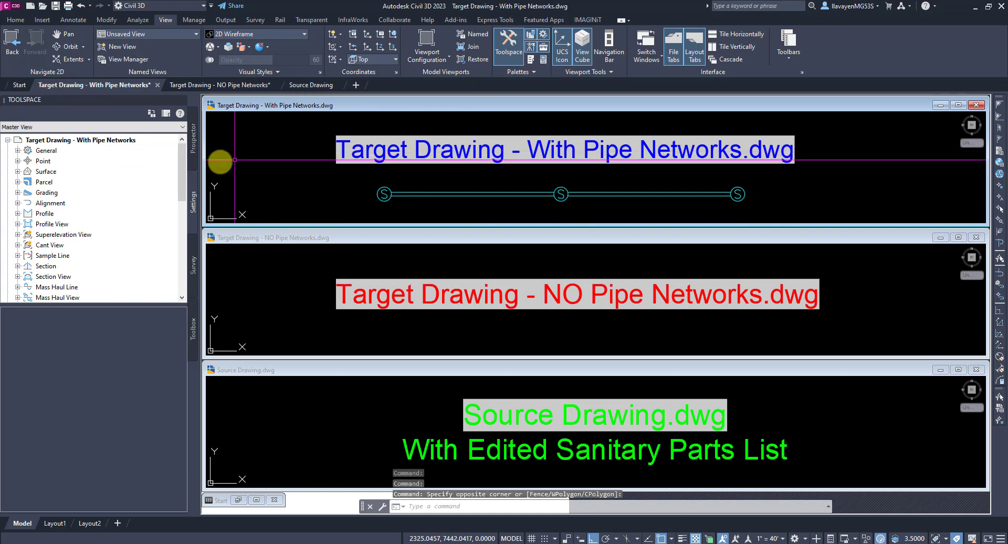
left_click(226, 159)
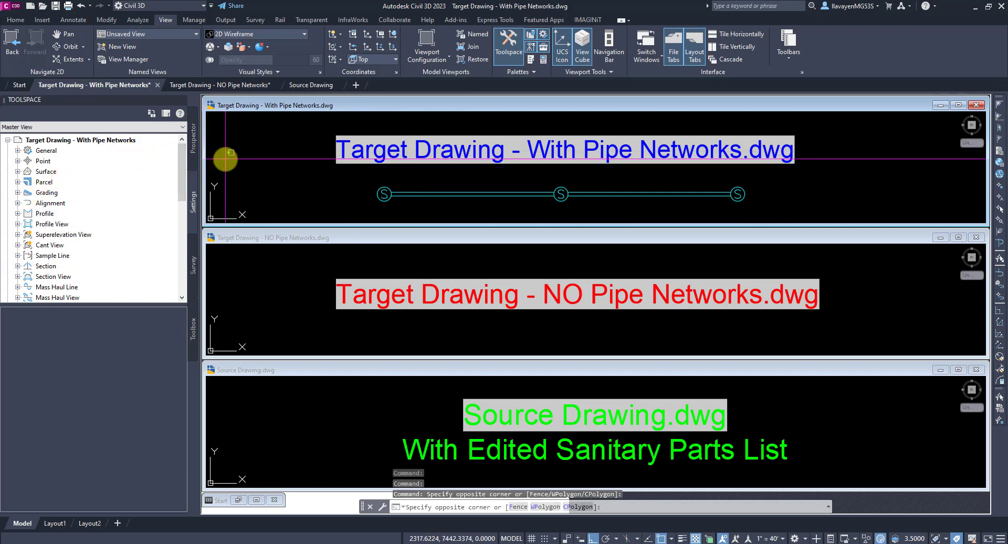
left_click(226, 158)
scroll(71, 210, "down", 3)
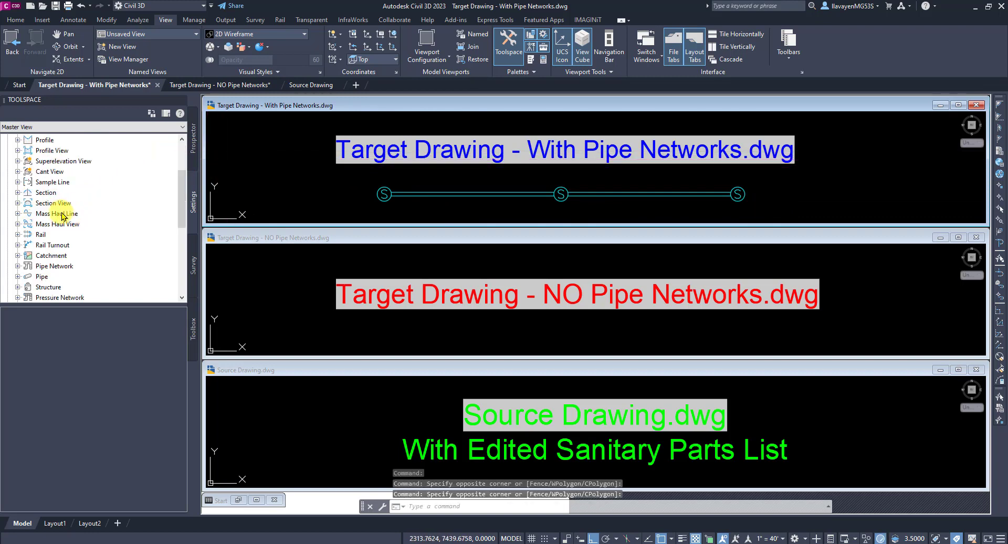
left_click(17, 265)
left_click(27, 266)
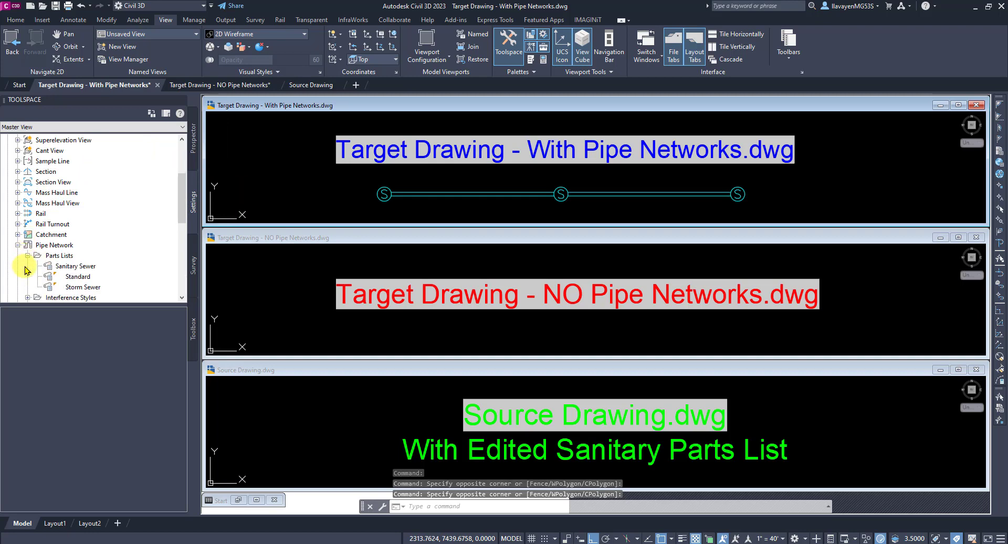
double_click(53, 267)
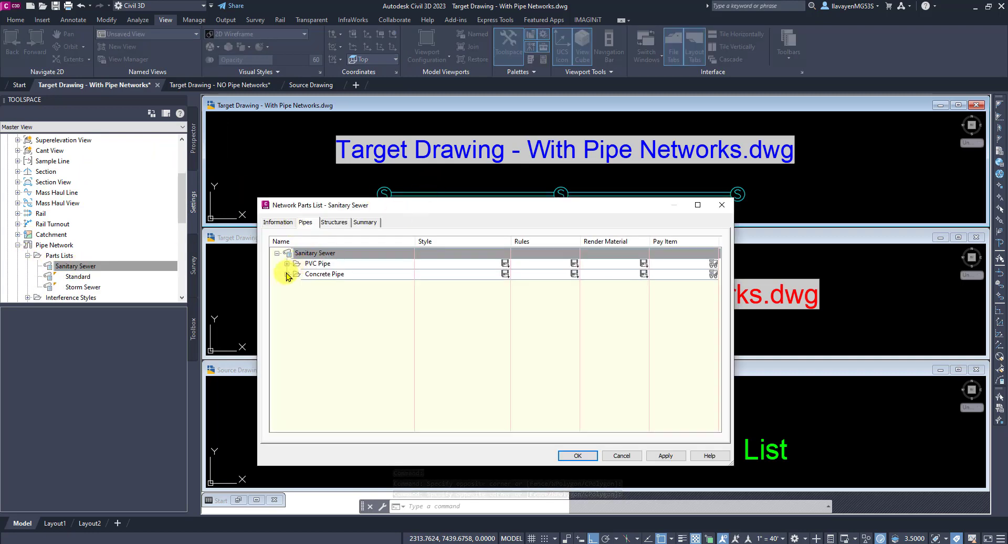
left_click(288, 274)
left_click(335, 222)
left_click(287, 263)
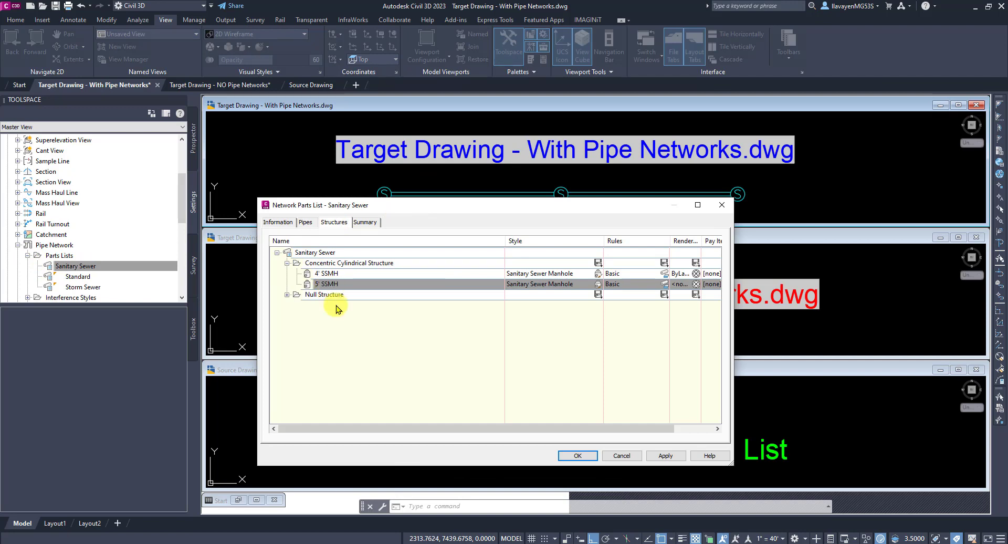
left_click(621, 456)
Step: Open the existing pipe network in Target Drawing - With Pipe Networks.dwg for editing with the Network Layout Tools
left_click(468, 179)
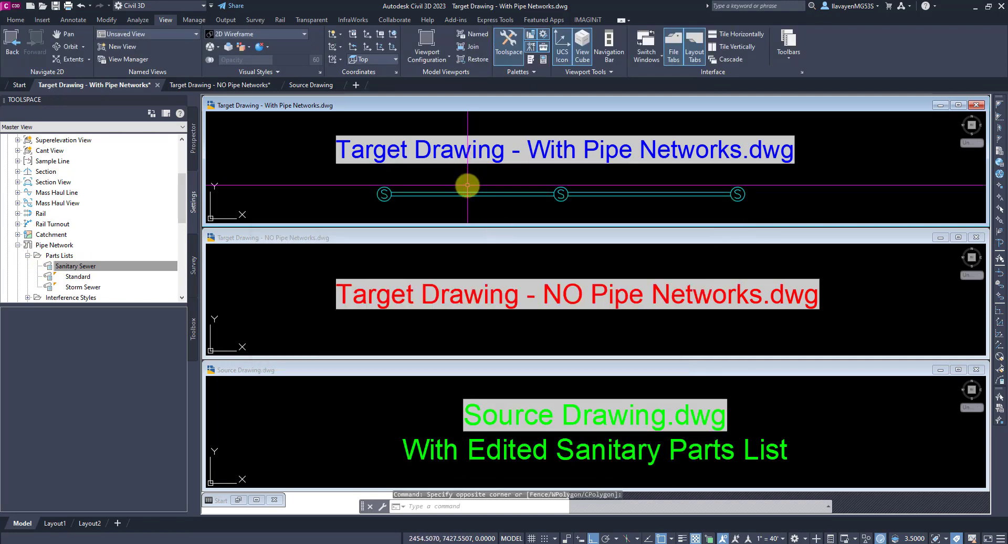
left_click(458, 198)
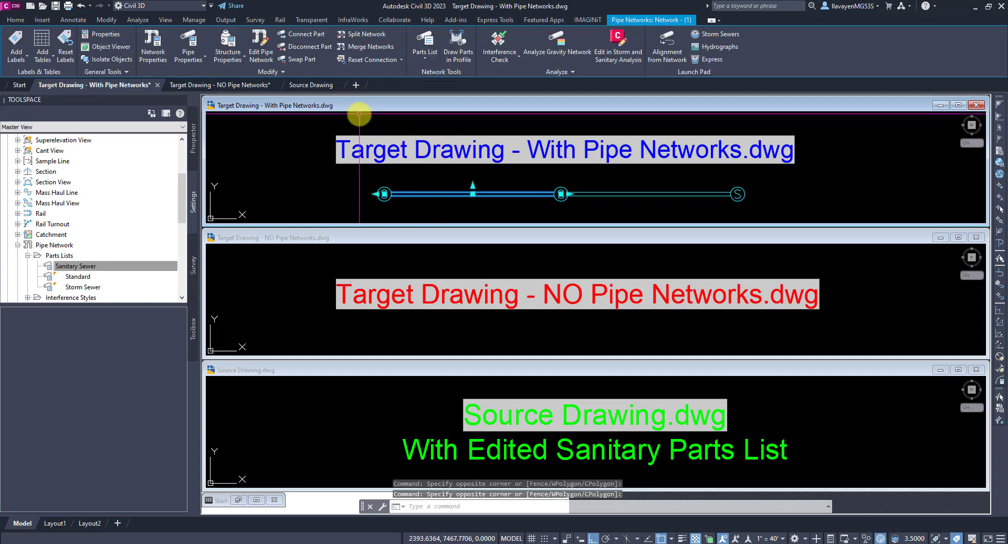
left_click(258, 40)
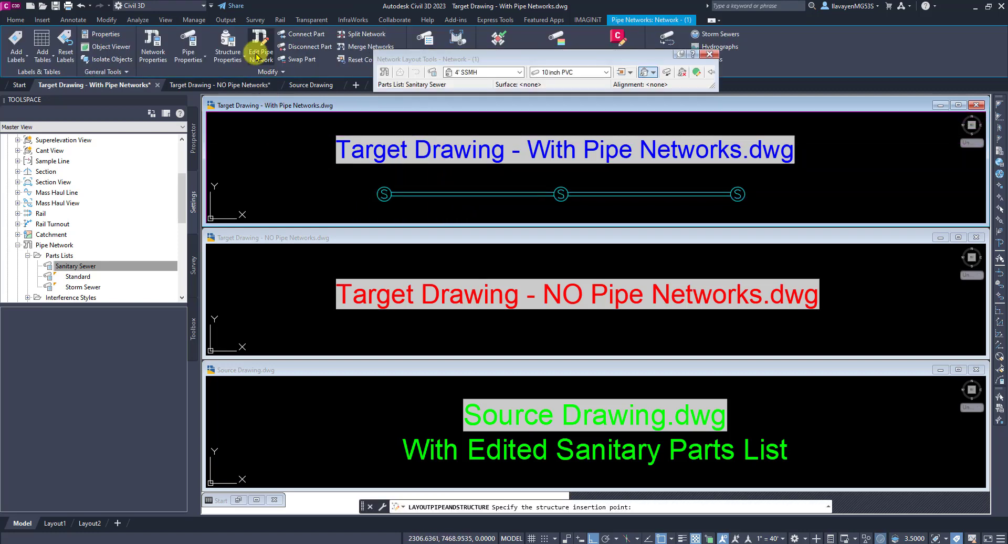
Step: Review the structures and pipe sizes that the network's layout tools offer from the Sanitary Sewer parts list
left_click(481, 72)
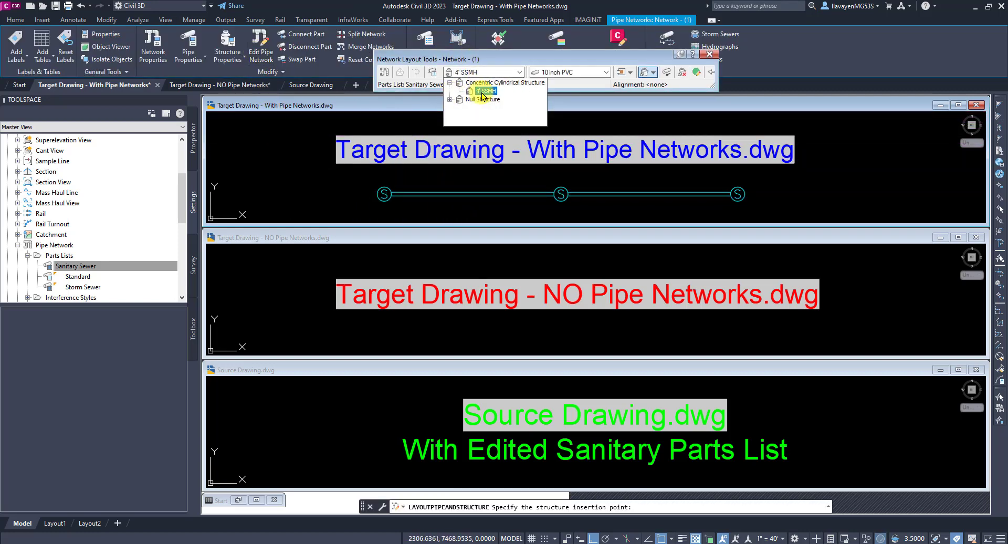
left_click(482, 92)
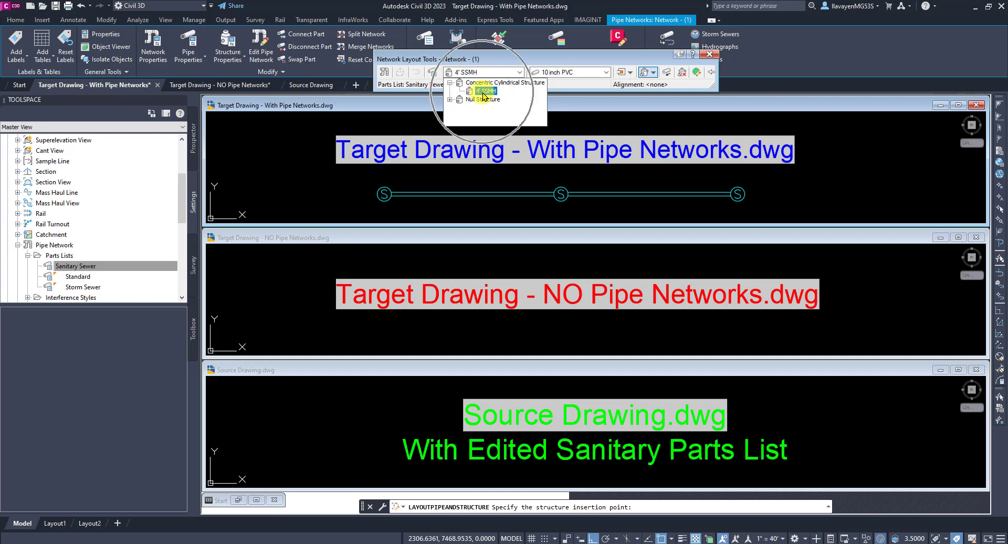
left_click(563, 72)
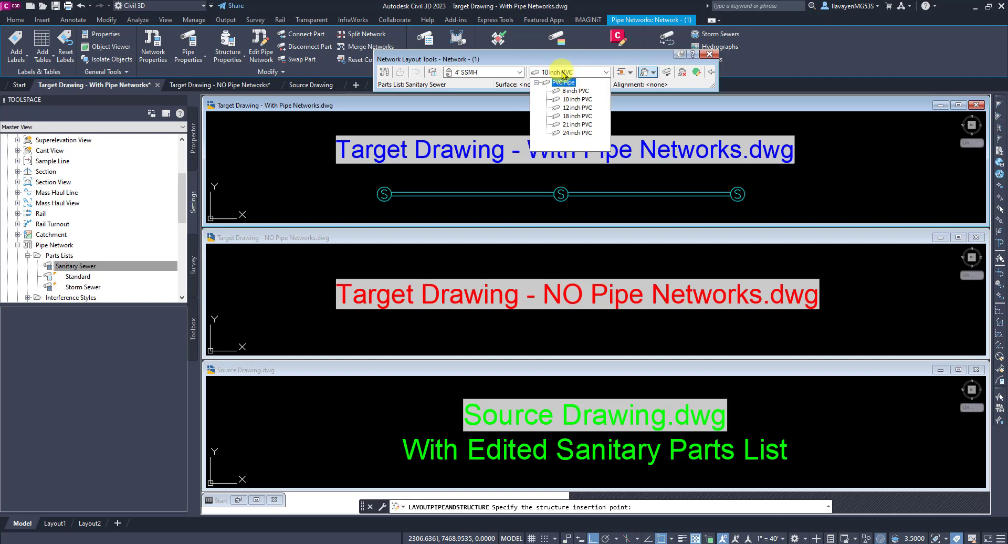
left_click(563, 72)
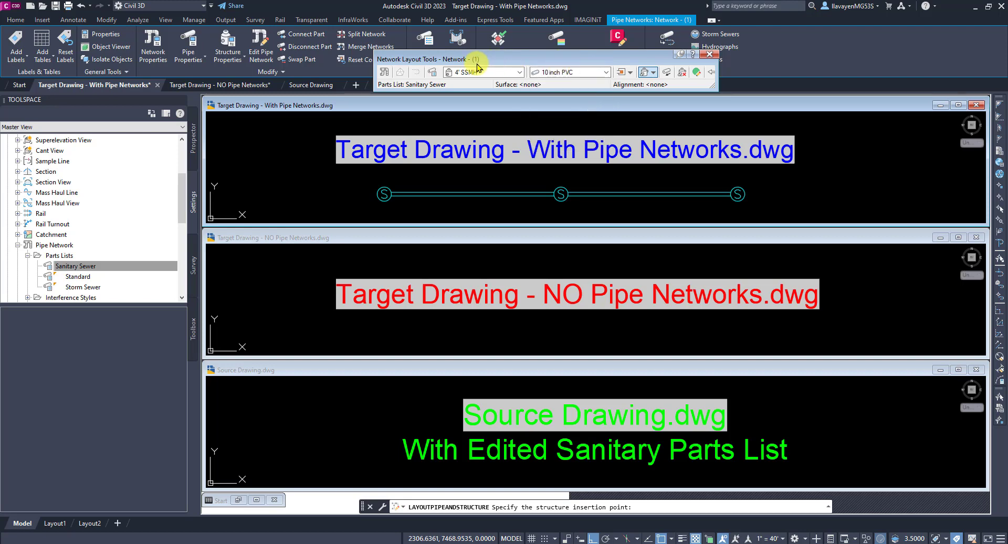
Step: Switch the pipe network's parts list to Standard
left_click(434, 77)
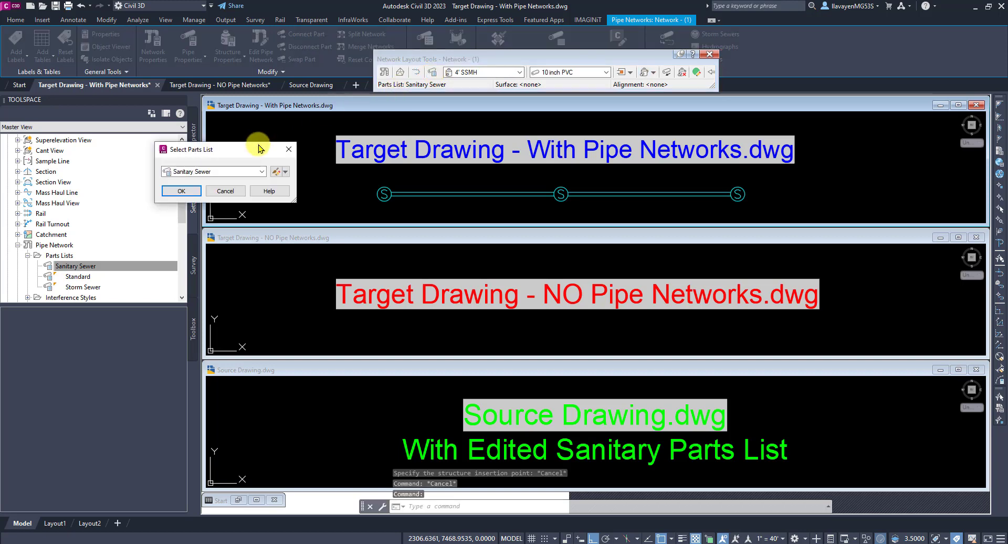
left_click_drag(247, 147, 442, 114)
left_click(398, 134)
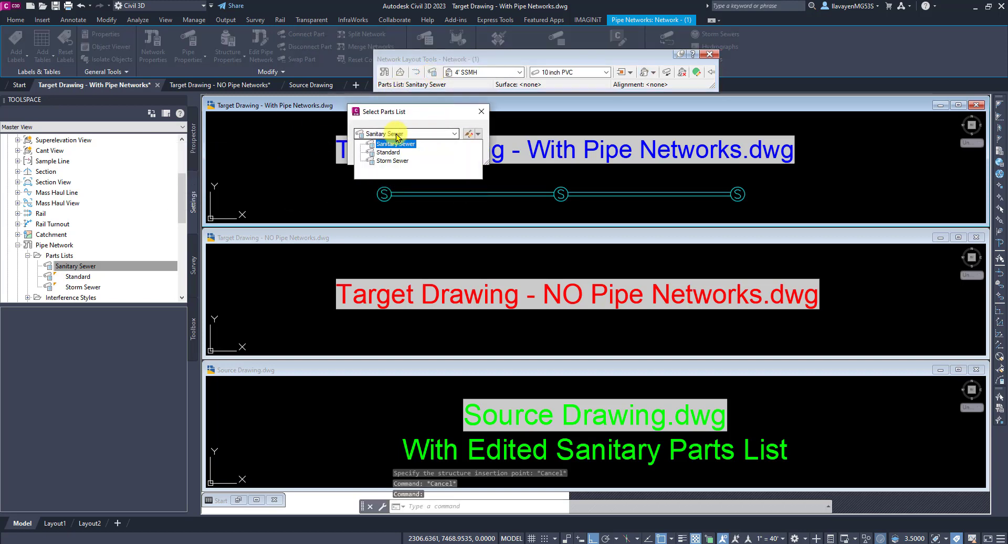
left_click(388, 152)
left_click(386, 152)
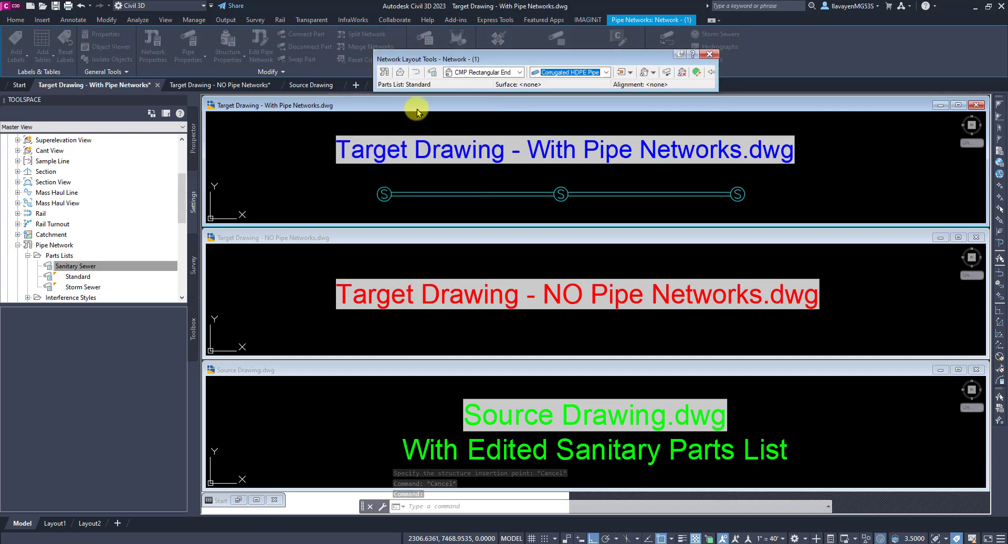
Step: Set the pipe network's parts list back to Sanitary Sewer to reload its parts
left_click(431, 73)
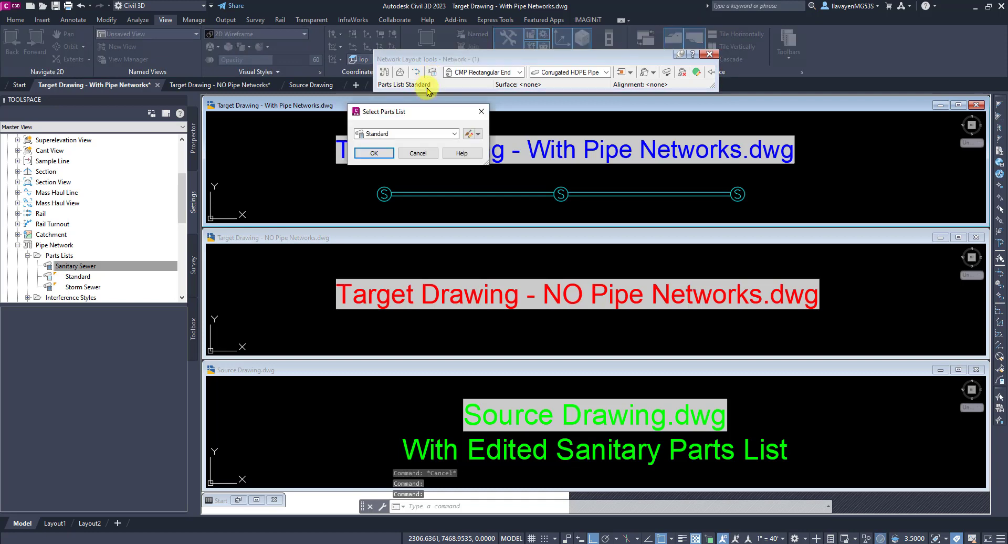
left_click(395, 133)
left_click(389, 140)
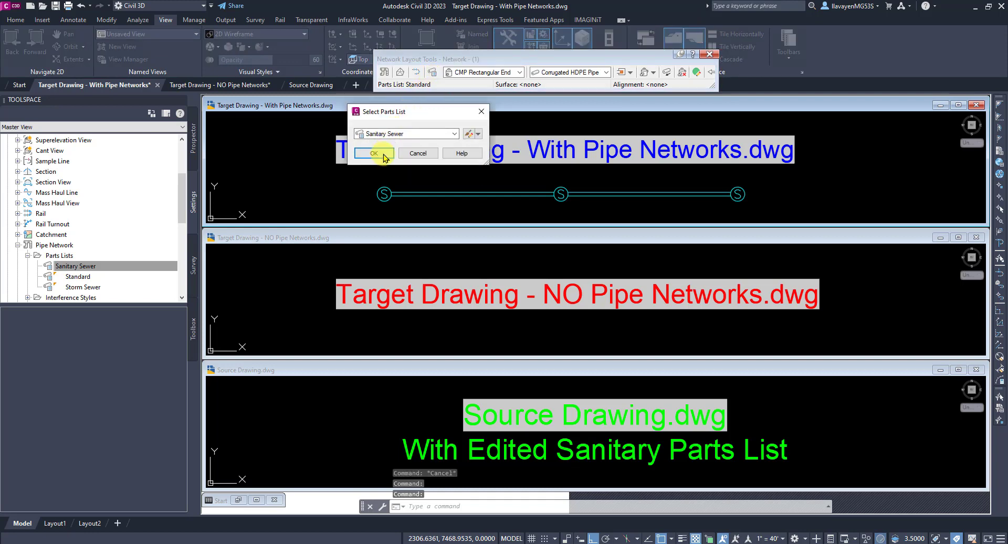
left_click(379, 154)
Step: Check the reloaded layout choices for the 5' SSMH structure and the Concrete Pipe family
left_click(494, 75)
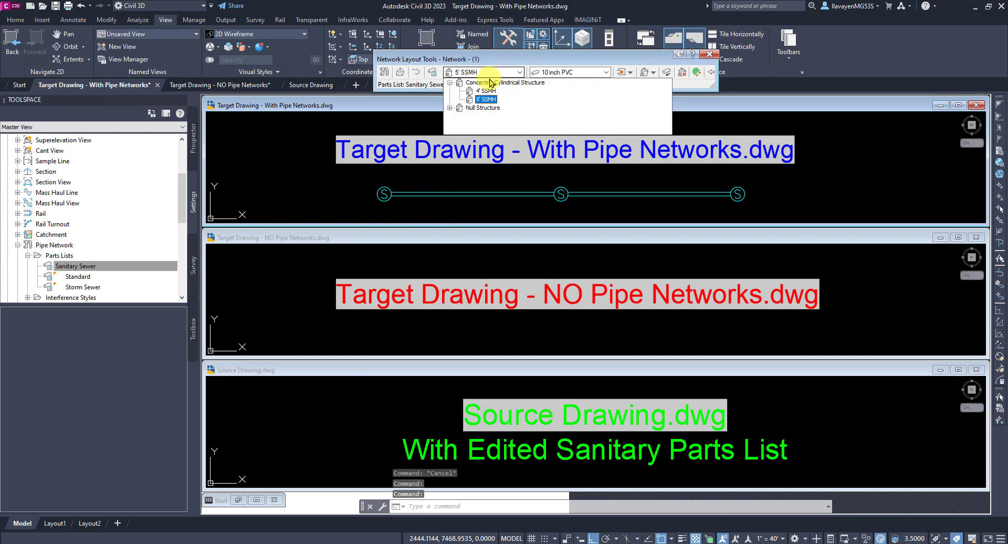
left_click(563, 76)
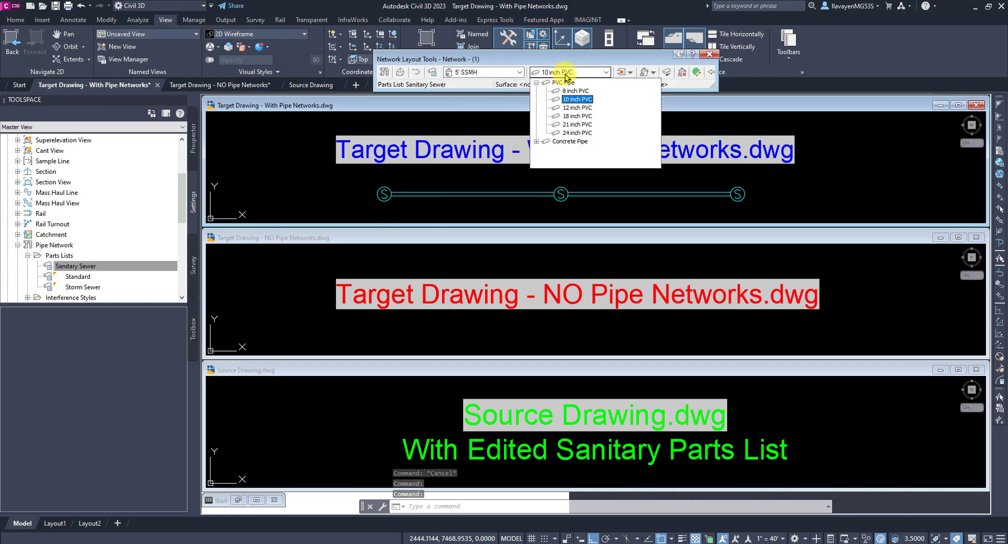
left_click(519, 72)
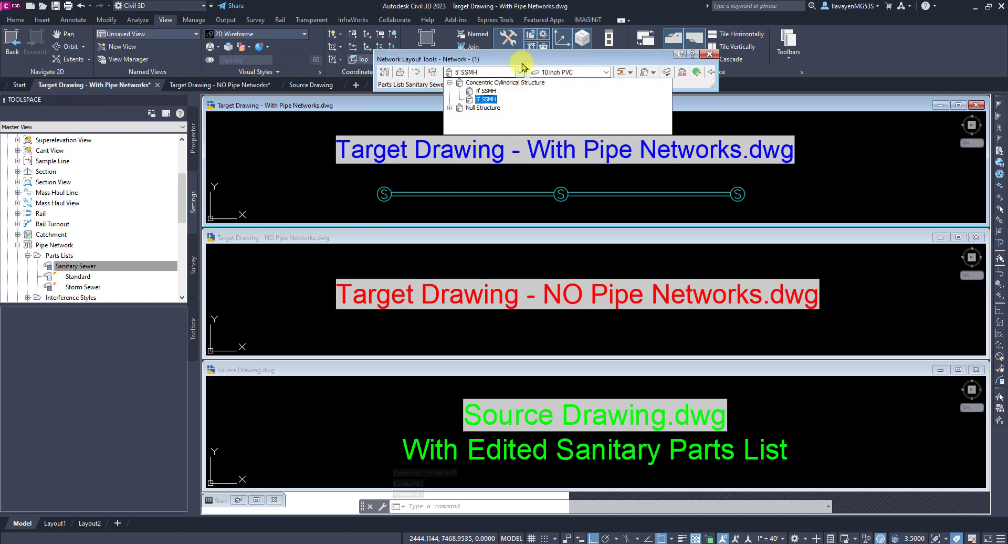
left_click(519, 71)
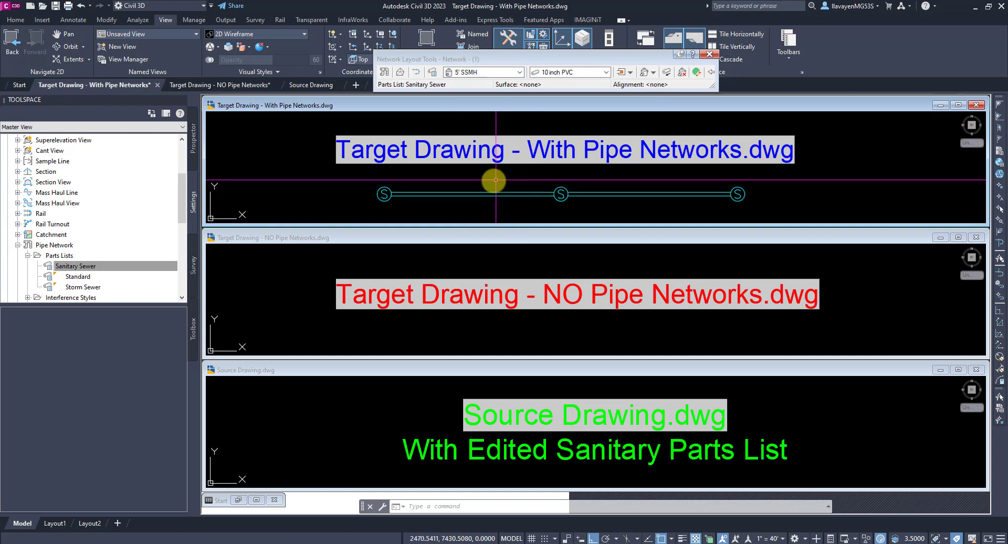
left_click(439, 90)
left_click(439, 90)
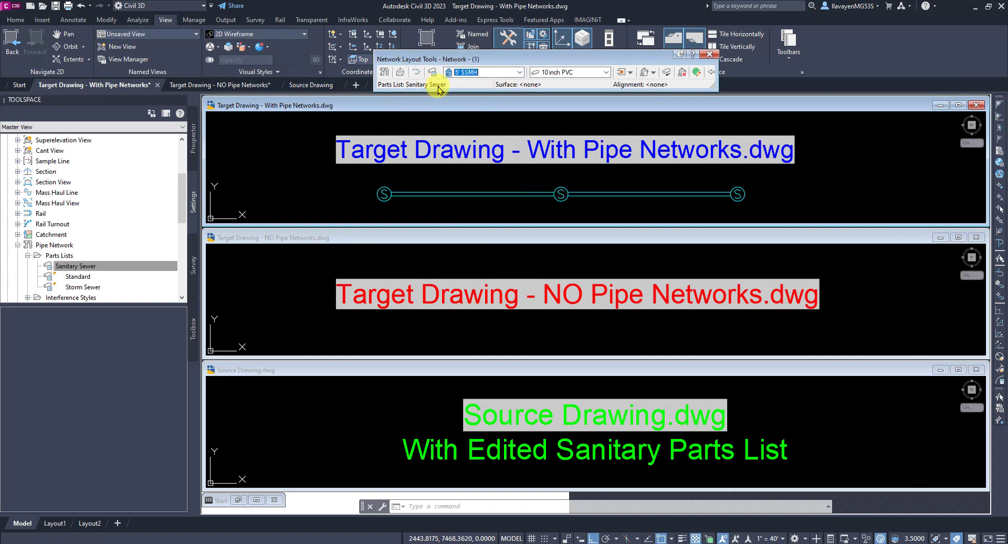